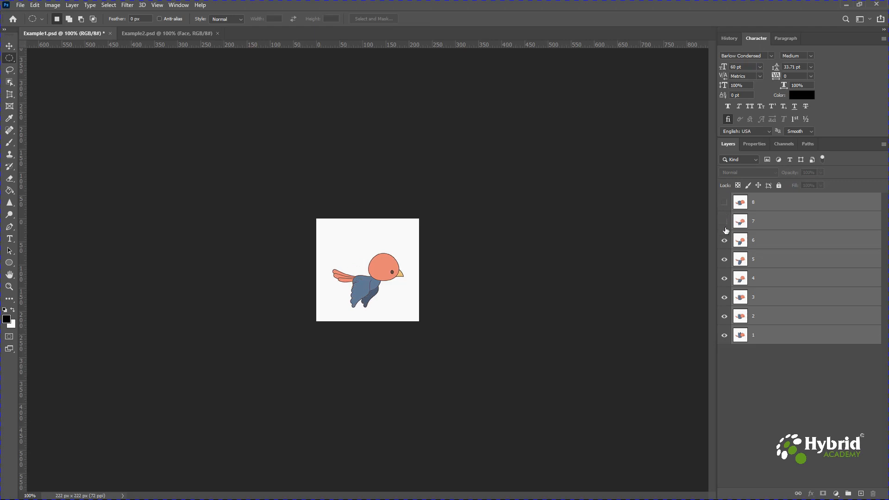
# Hide layers 6 through 1 one at a time, from the upper layer down, to reveal each bird pose beneath.
pyautogui.click(725, 241)
pyautogui.click(725, 259)
pyautogui.click(725, 278)
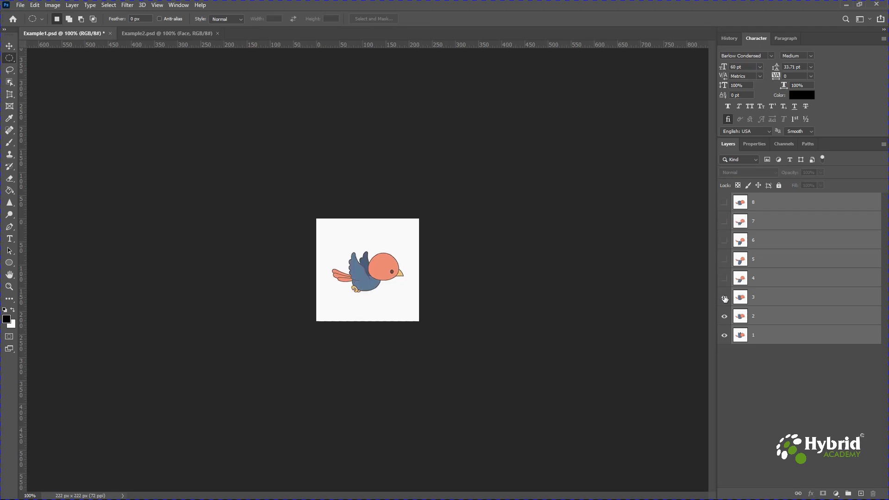
pyautogui.click(725, 299)
pyautogui.click(724, 317)
pyautogui.click(725, 335)
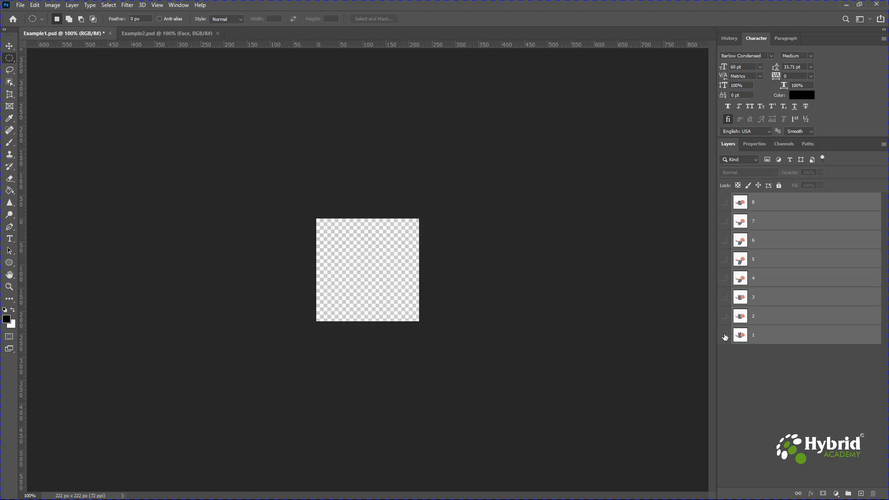
# Make all eight bird layers visible again one by one, from layer 1 up to layer 8.
pyautogui.click(725, 335)
pyautogui.click(724, 317)
pyautogui.click(724, 297)
pyautogui.click(725, 278)
pyautogui.click(725, 259)
pyautogui.click(724, 241)
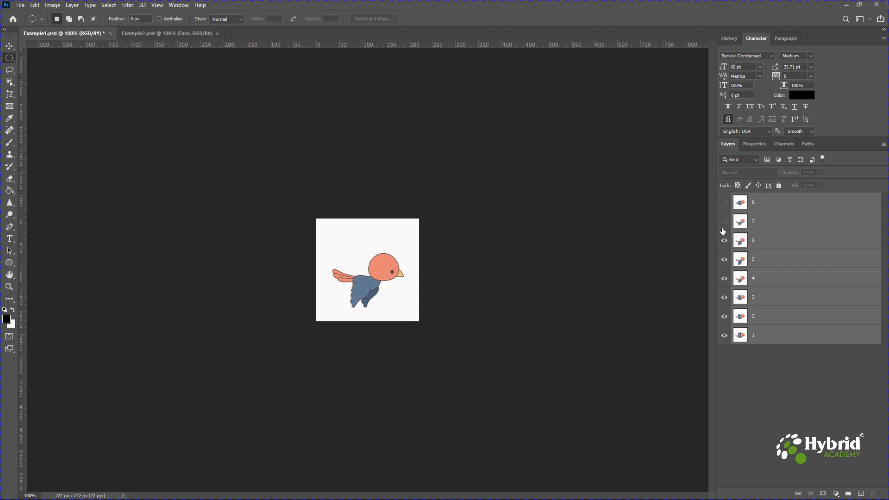
pyautogui.click(725, 221)
pyautogui.click(725, 202)
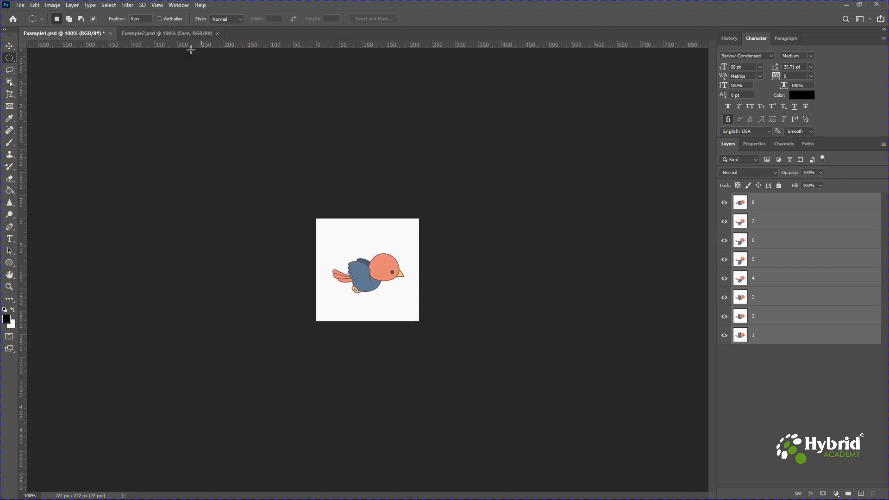
# Show the Timeline and create a frame animation in the bird document.
pyautogui.click(177, 6)
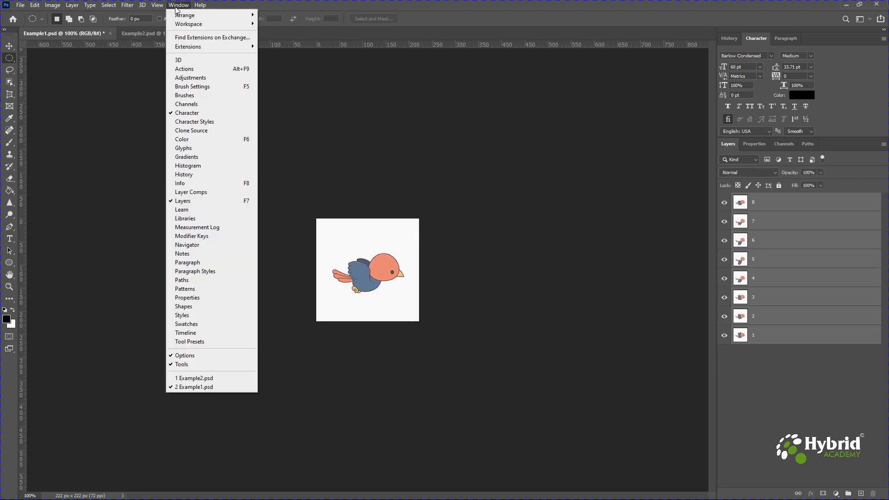
pyautogui.click(197, 333)
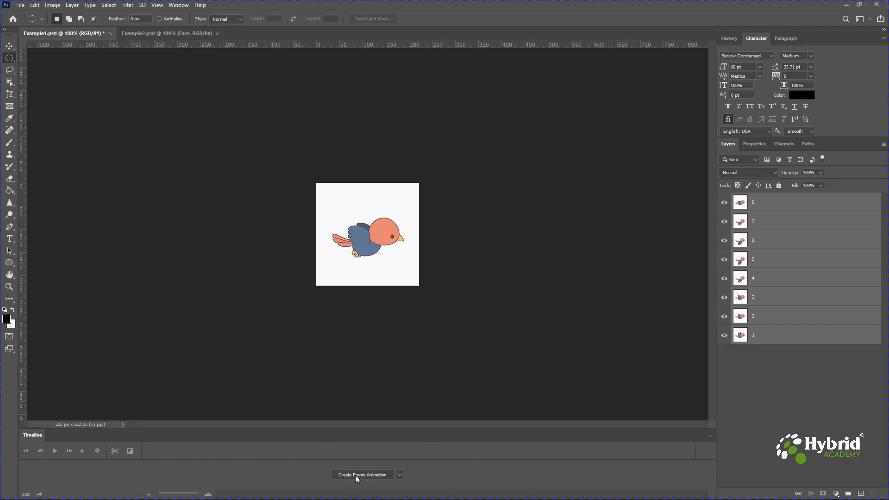
pyautogui.click(400, 476)
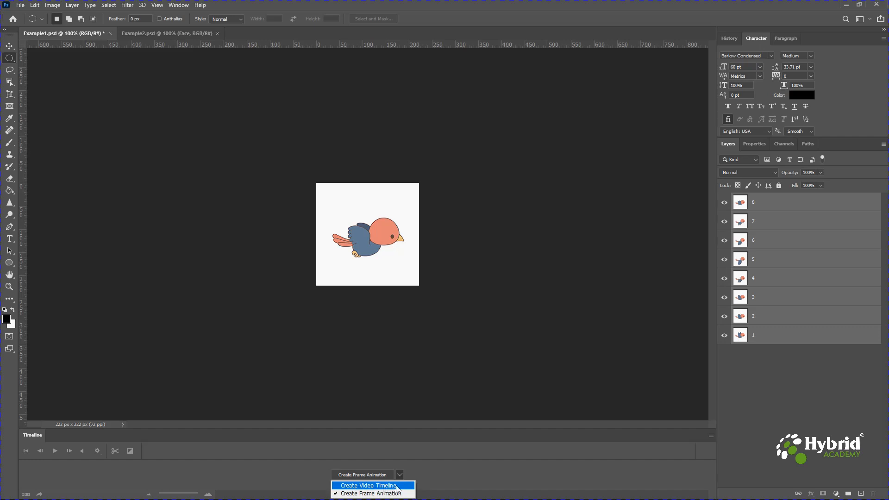
pyautogui.click(442, 474)
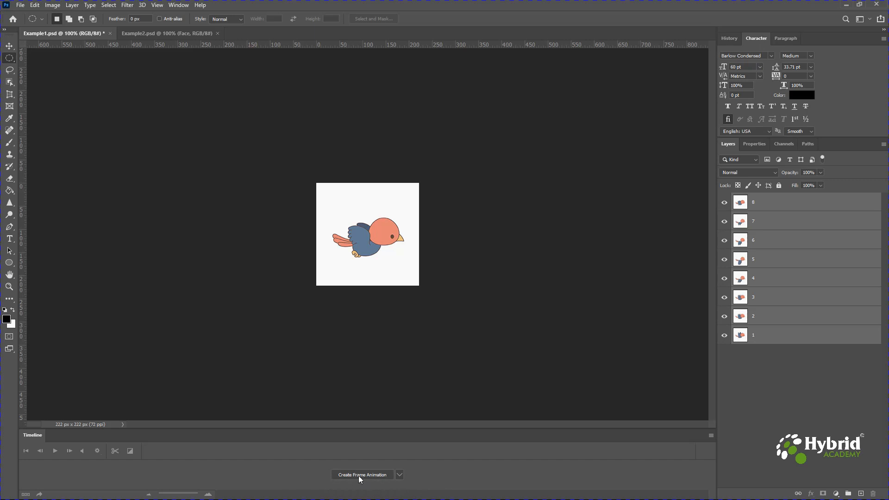
pyautogui.click(378, 475)
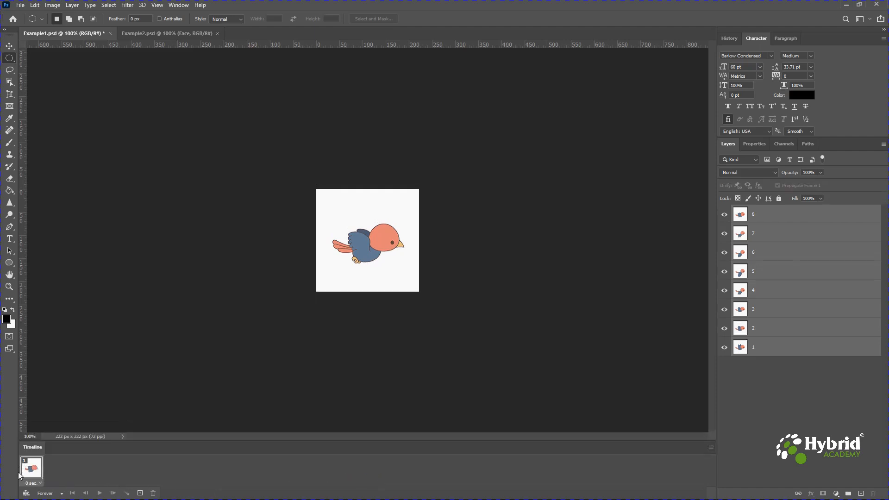
# Select only layer 8 and make animation frames from the layers.
pyautogui.click(761, 216)
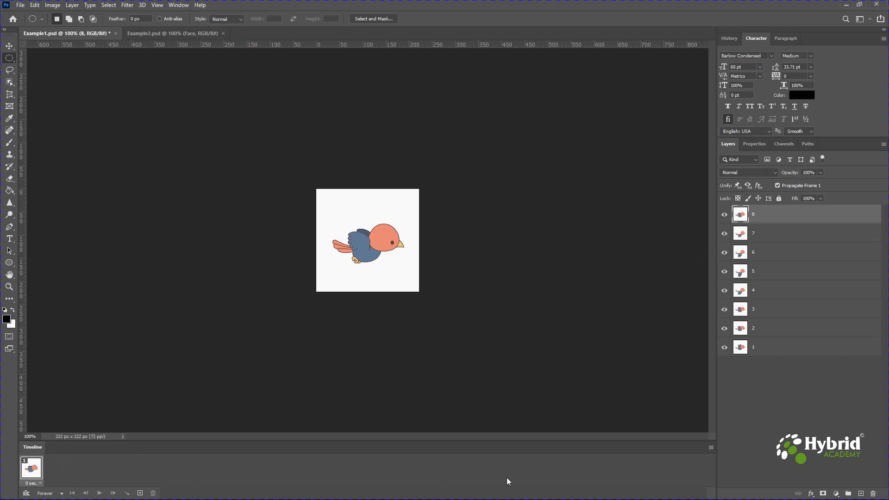
pyautogui.click(711, 448)
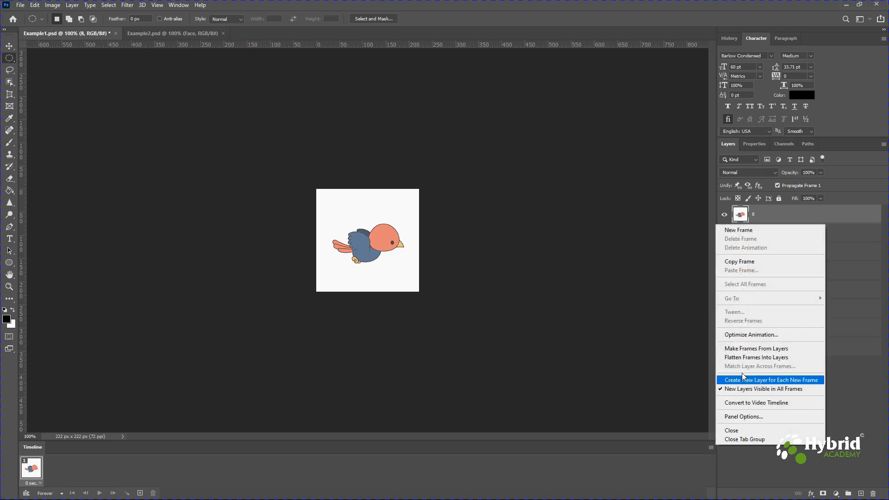
pyautogui.click(782, 349)
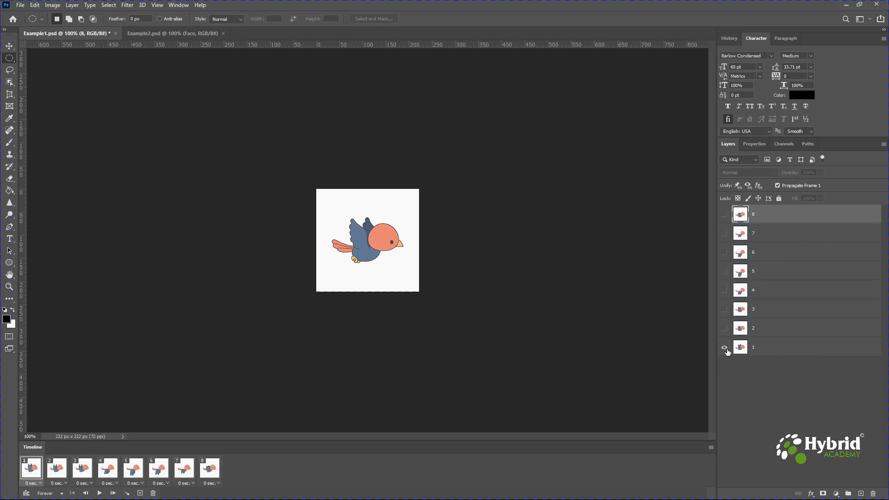
# Step through animation frames 2 to 8 to check which layer each one shows, and return to frame 1.
pyautogui.click(56, 472)
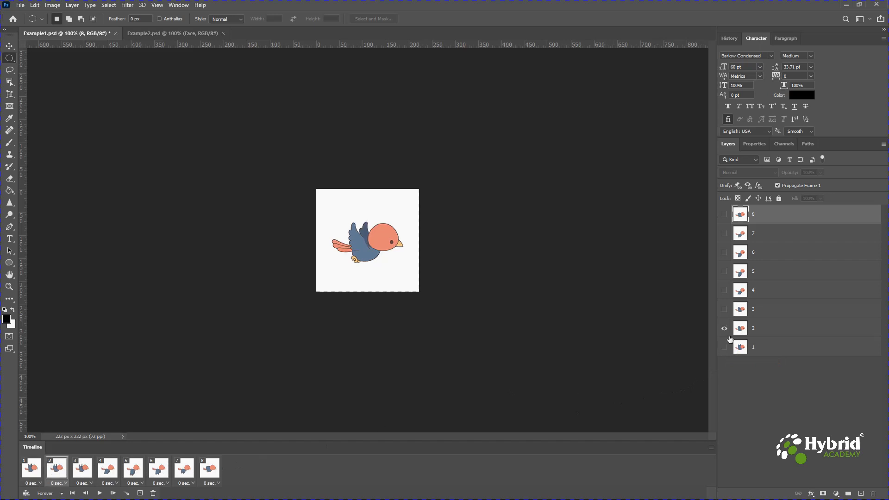
pyautogui.click(82, 469)
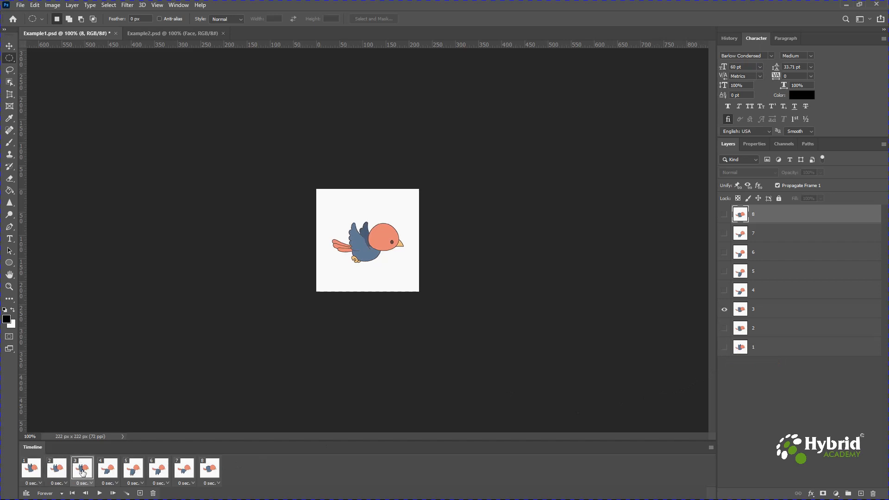
pyautogui.click(108, 469)
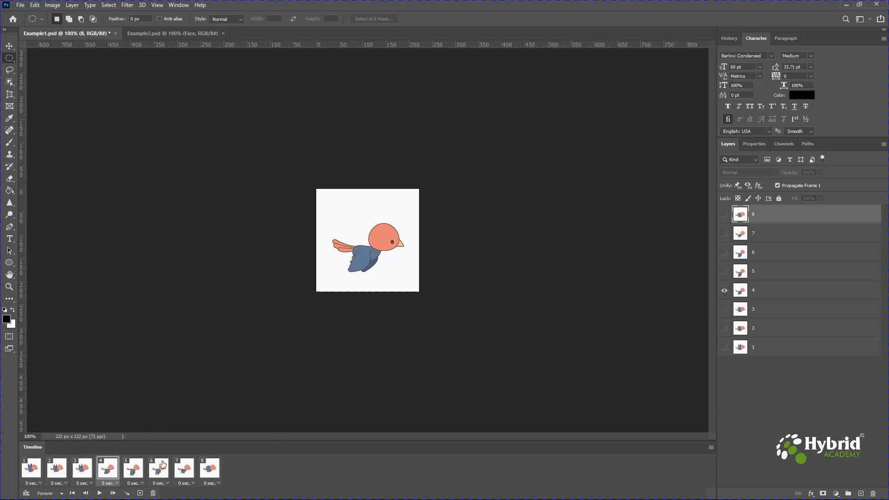
pyautogui.click(139, 466)
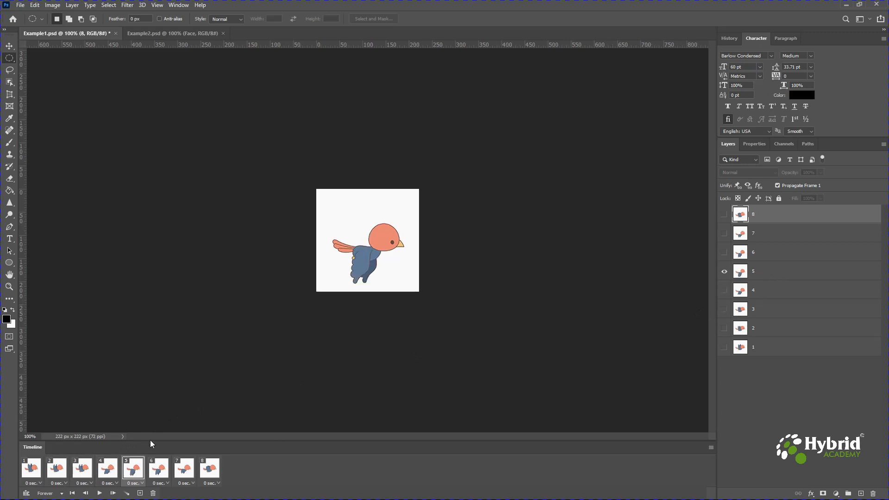
pyautogui.click(161, 473)
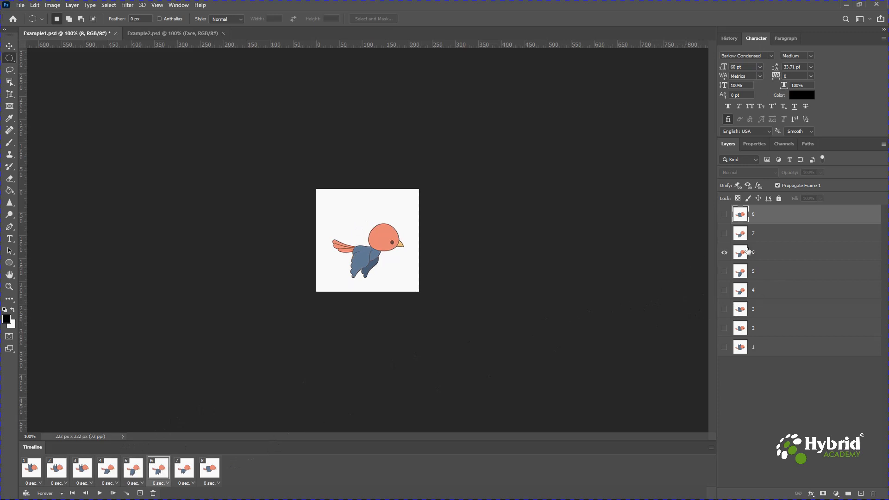
pyautogui.click(180, 471)
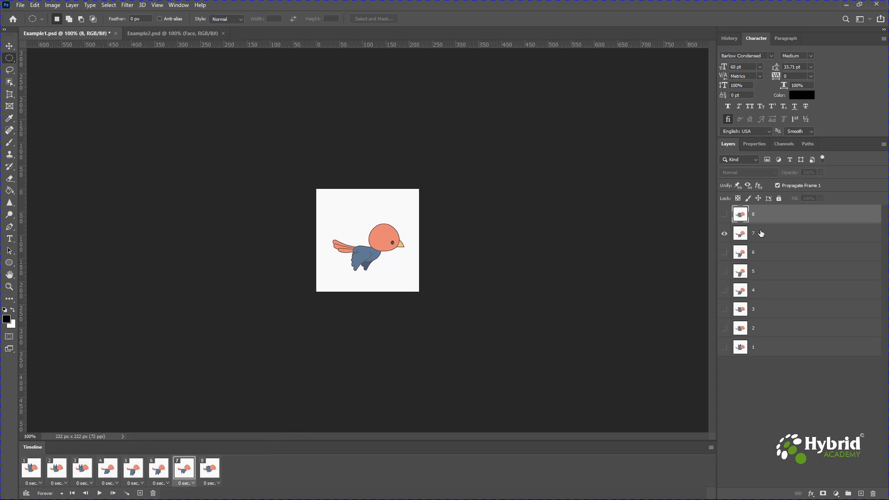
pyautogui.click(208, 468)
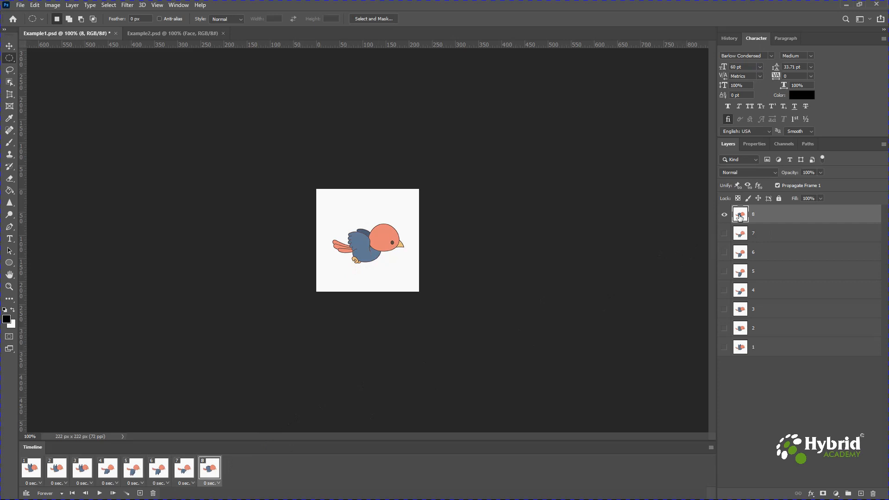
pyautogui.click(39, 472)
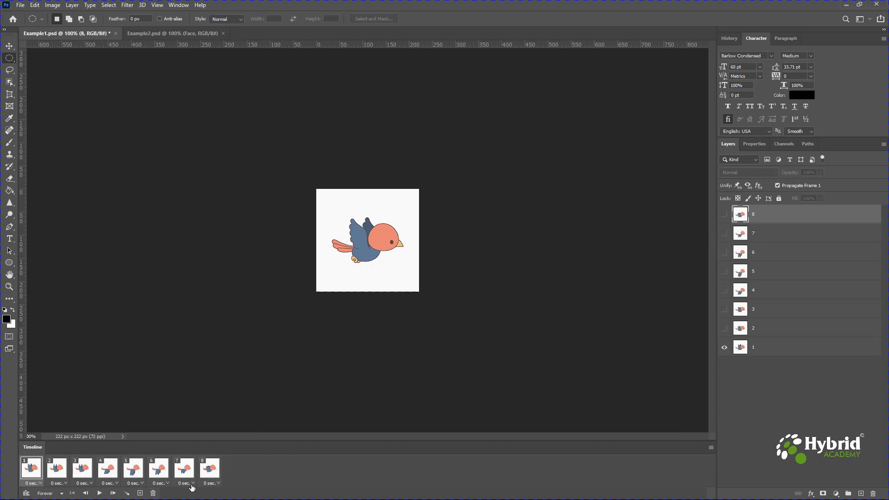
# Set the first frame's delay to 0.5 seconds, and reset all eight frames together to No delay.
pyautogui.click(41, 484)
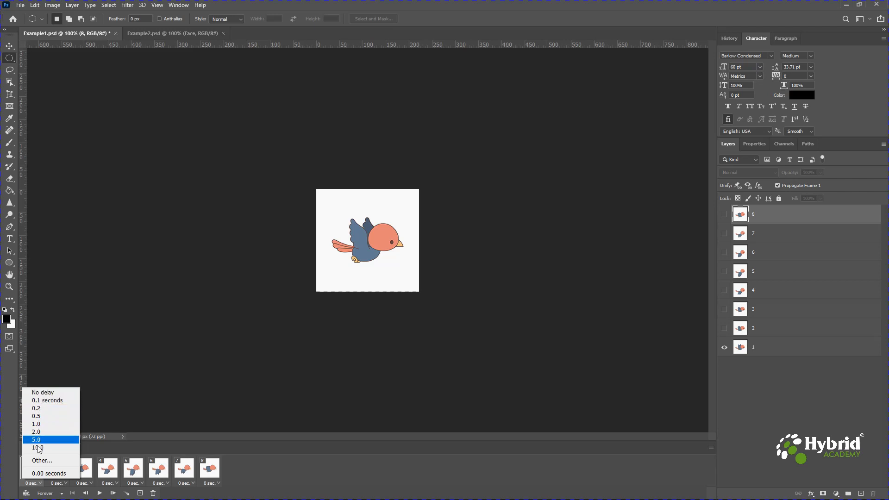
pyautogui.click(38, 419)
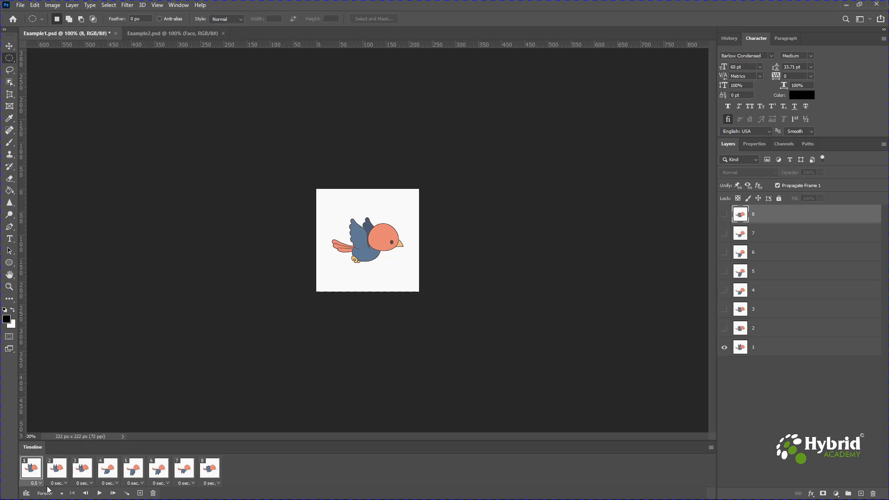
pyautogui.keyDown('shift'); pyautogui.click(209, 471); pyautogui.keyUp('shift')
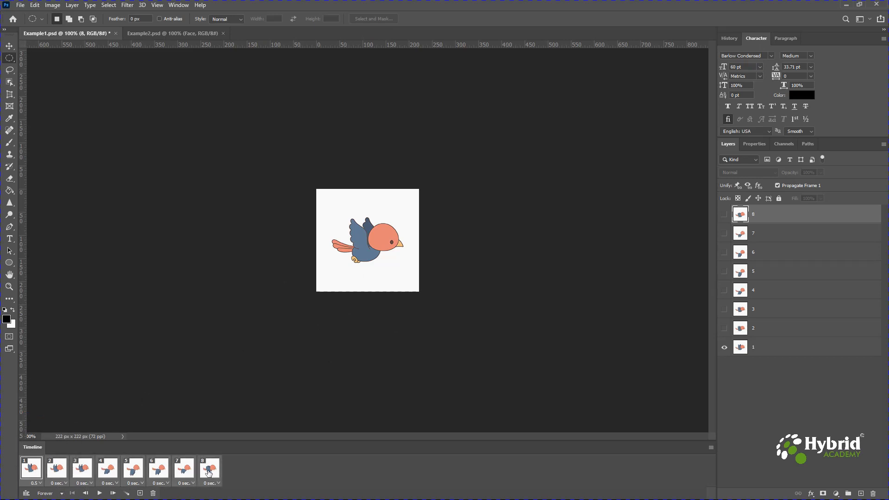
pyautogui.click(40, 484)
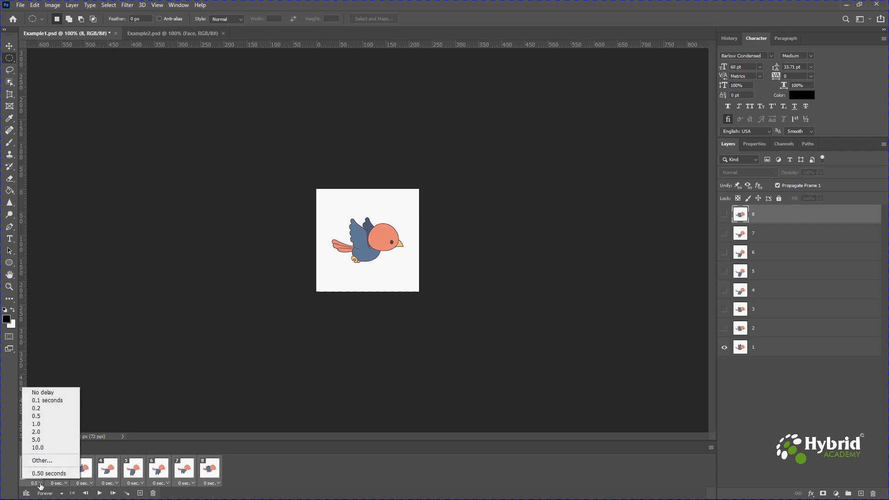
pyautogui.click(42, 396)
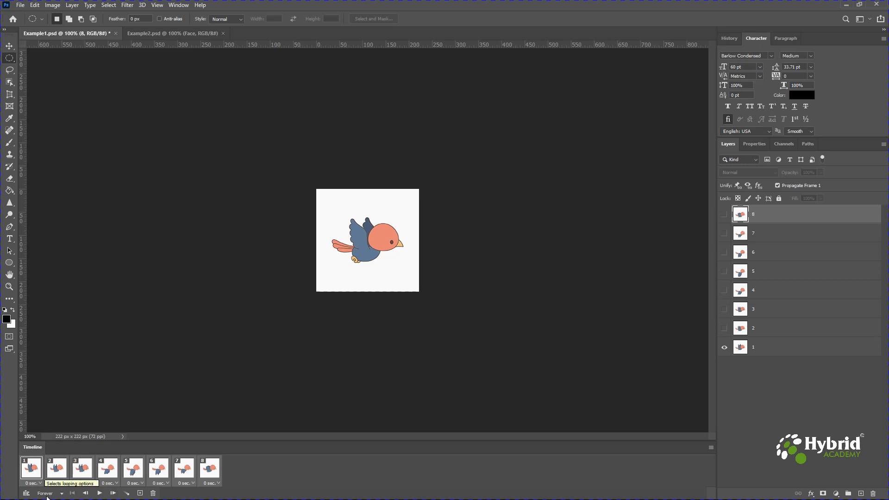
# Set the animation's looping to 3 times and play it.
pyautogui.click(61, 494)
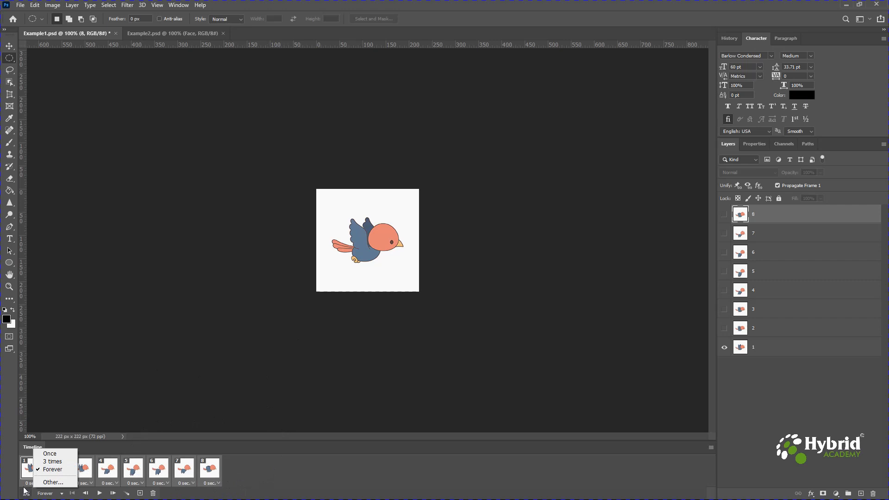
pyautogui.click(44, 462)
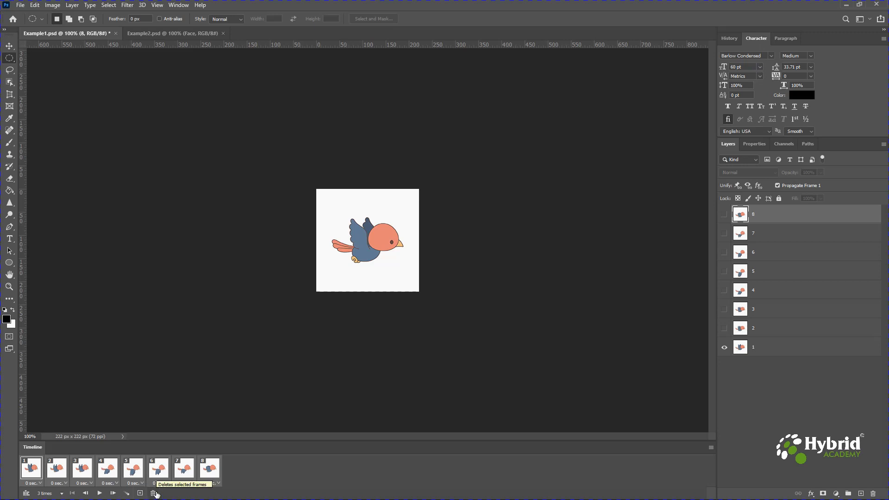
pyautogui.click(99, 493)
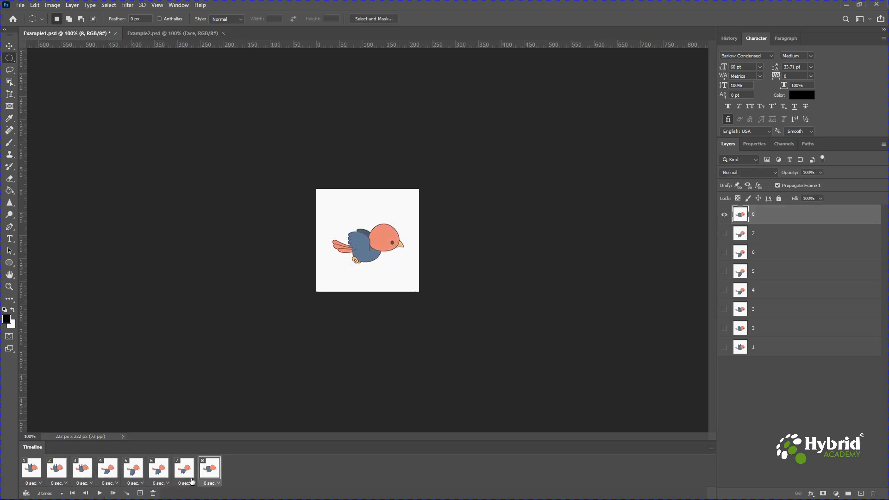
# Set a custom loop count of 5 times for the animation and play it.
pyautogui.click(62, 494)
pyautogui.click(49, 482)
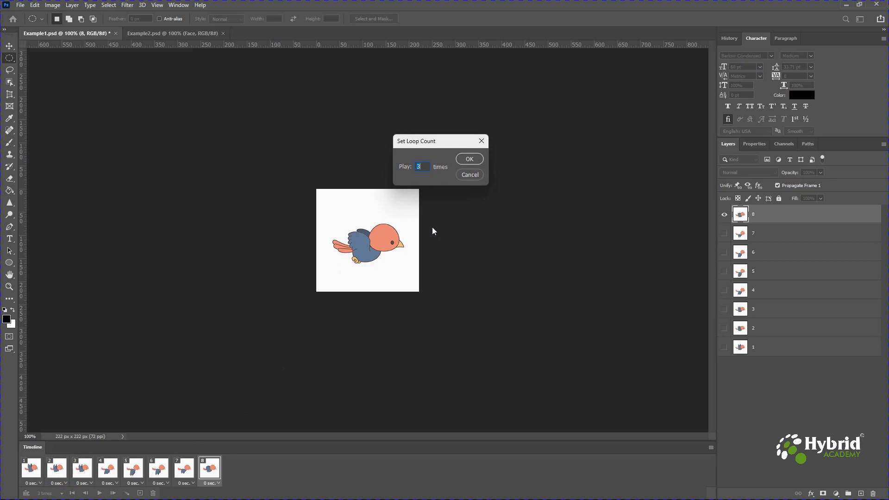
pyautogui.click(468, 159)
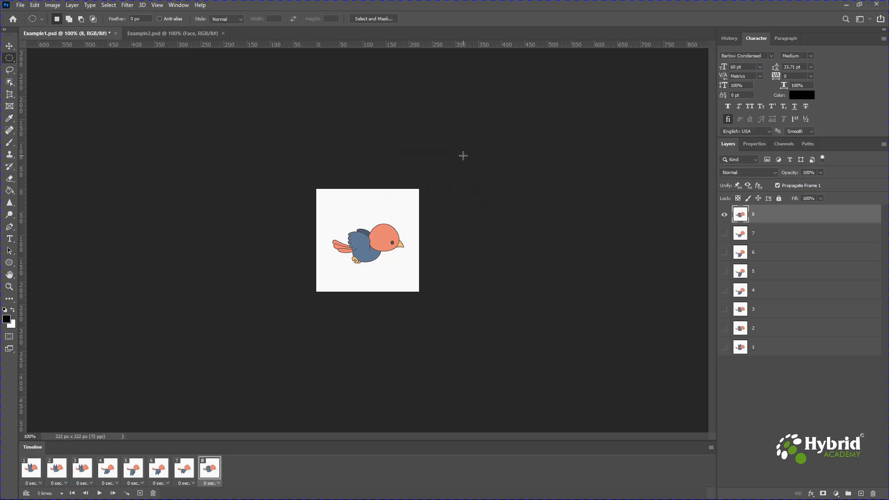
pyautogui.click(99, 494)
# Set the animation to loop Forever, preview its playback and stop it.
pyautogui.click(62, 493)
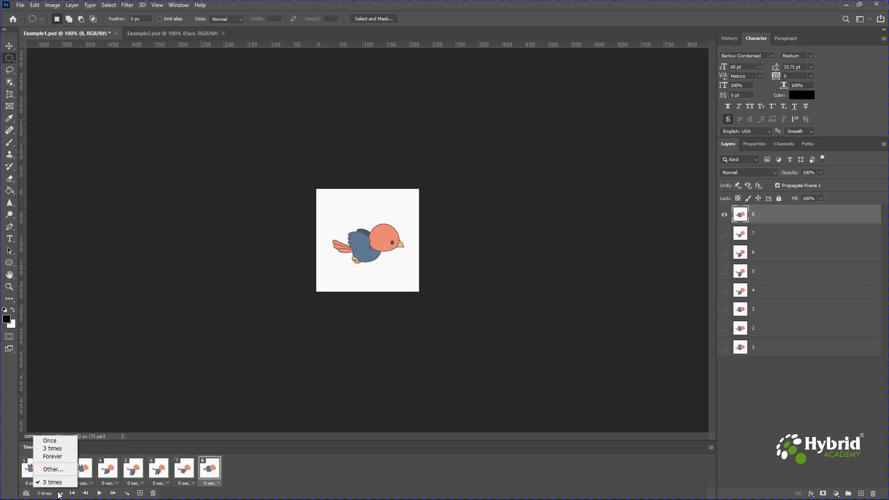
pyautogui.click(52, 458)
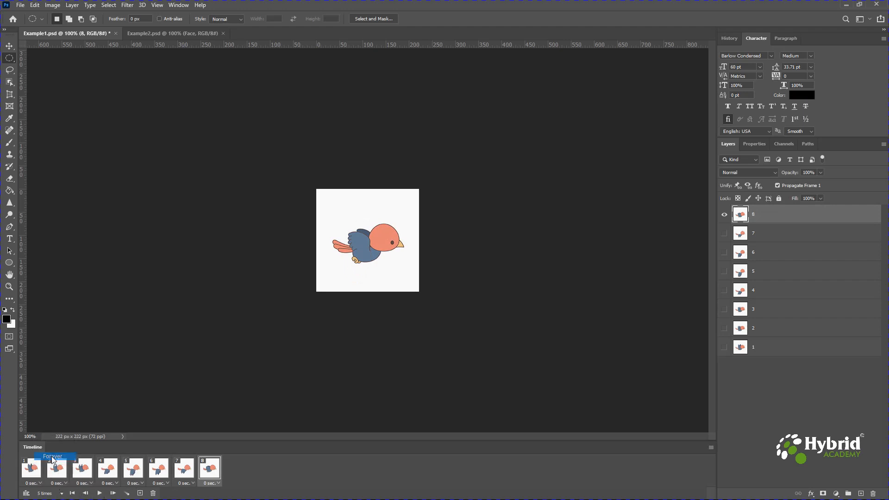
pyautogui.click(100, 494)
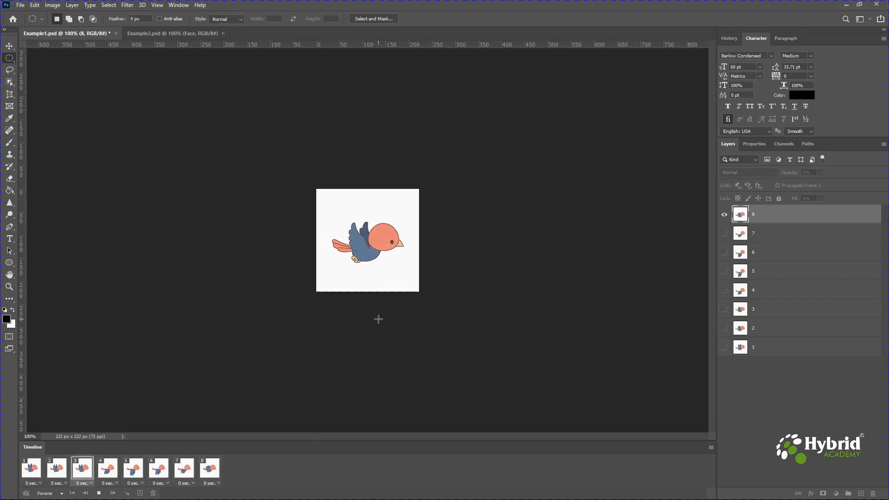
pyautogui.click(98, 492)
# Set the delay of animation frame 1 to 0.5 seconds.
pyautogui.click(34, 483)
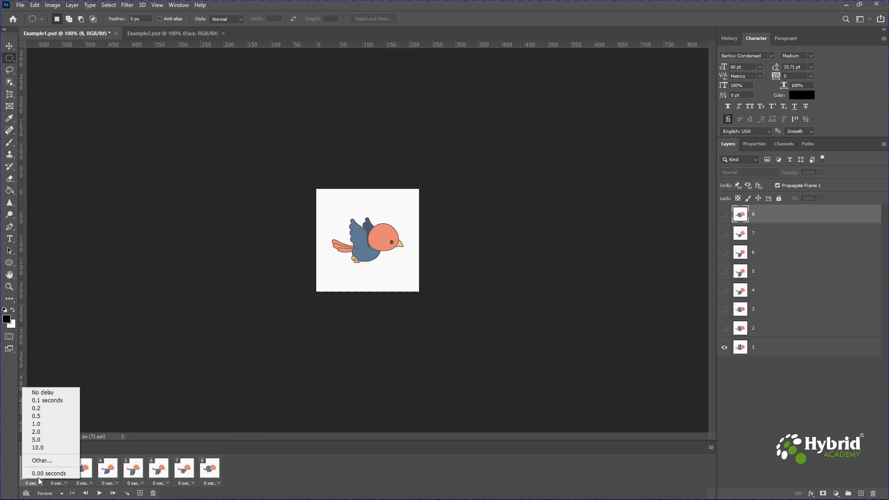
pyautogui.click(39, 417)
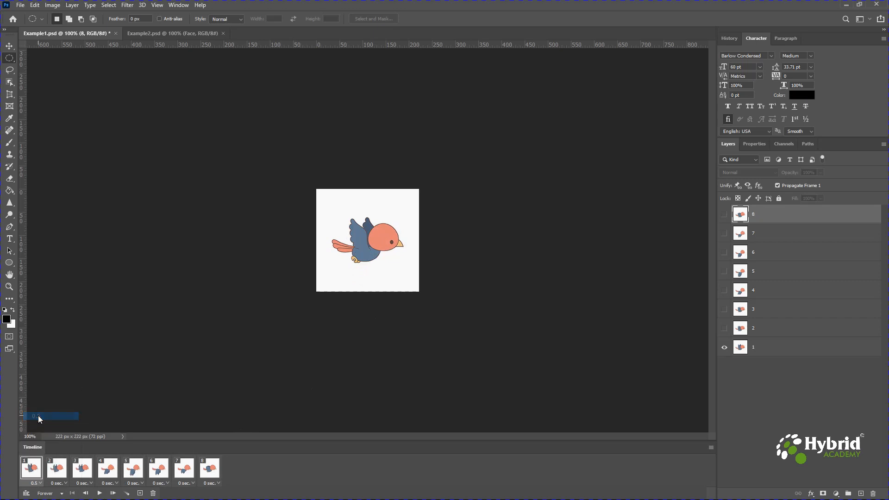
# Set the delay of animation frame 5 to 0.5 seconds, then play the animation and stop it.
pyautogui.click(134, 472)
pyautogui.click(135, 483)
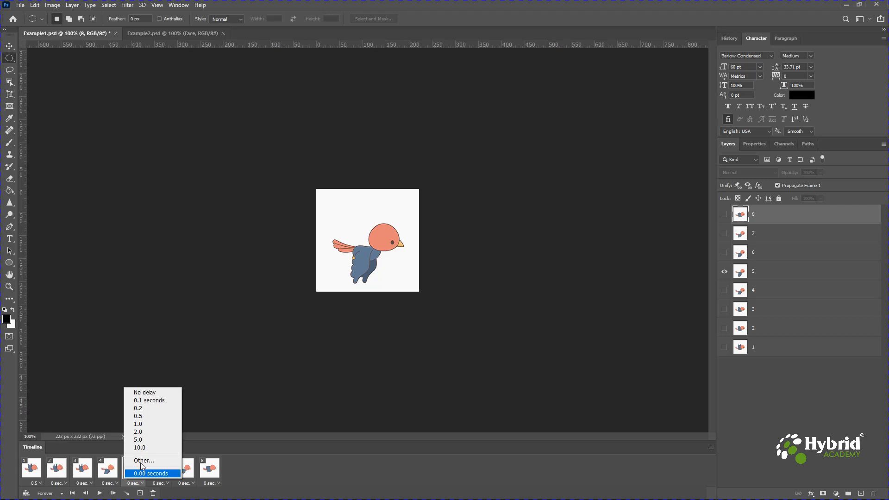
pyautogui.click(141, 416)
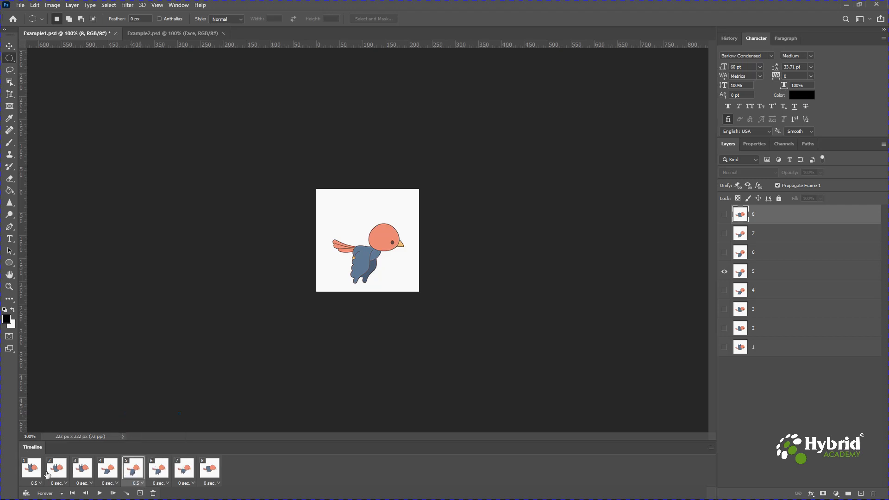
pyautogui.click(99, 493)
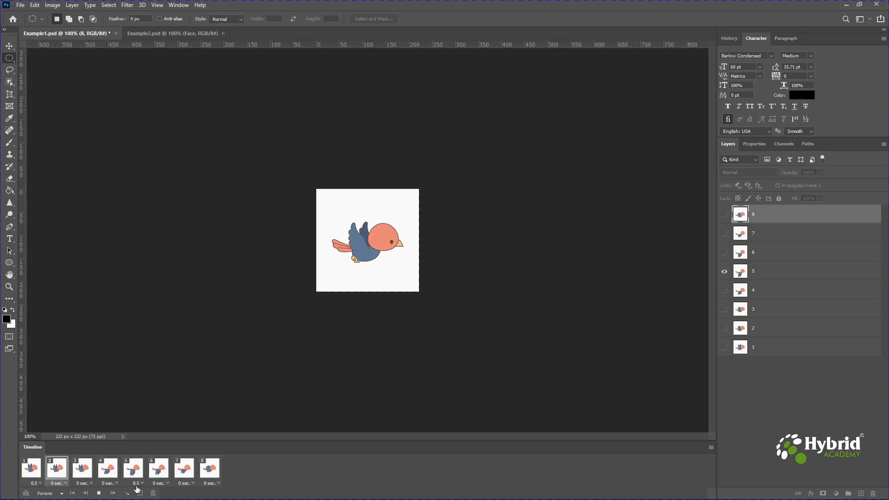
pyautogui.click(99, 494)
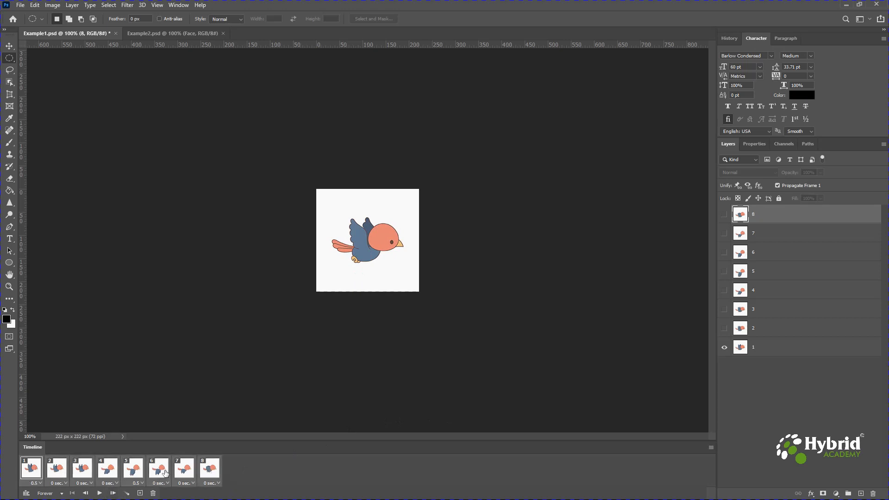
# Set the delay of all eight animation frames to 0.5 seconds, then preview the playback and stop it.
pyautogui.click(35, 483)
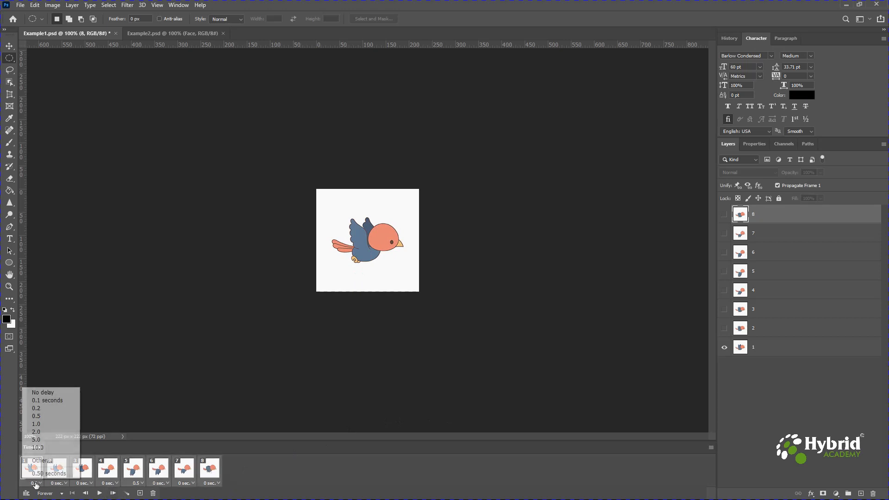
pyautogui.click(39, 417)
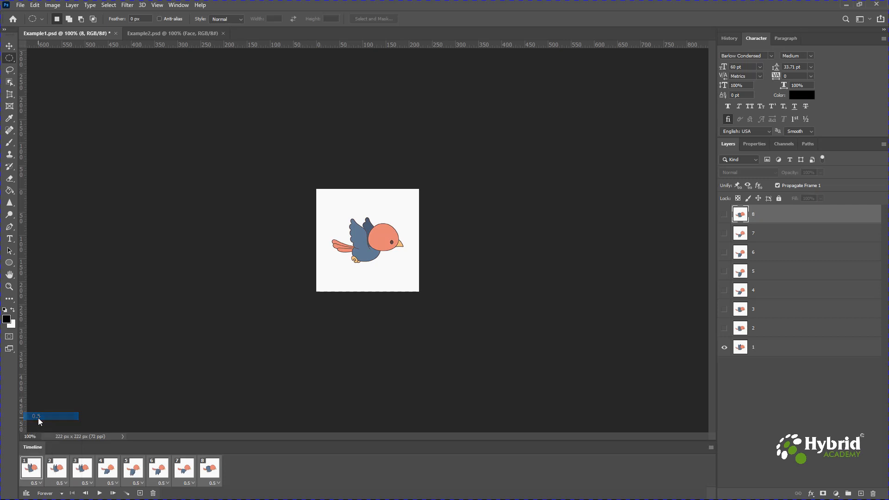
pyautogui.click(98, 493)
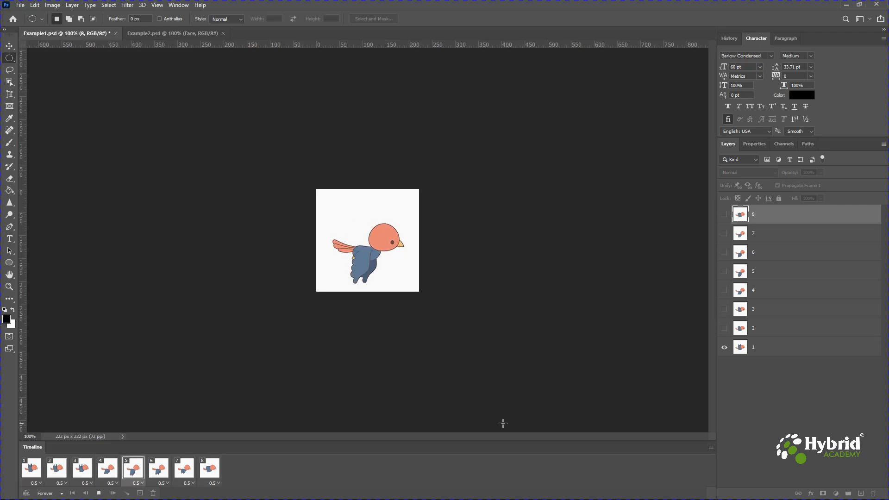
pyautogui.click(98, 494)
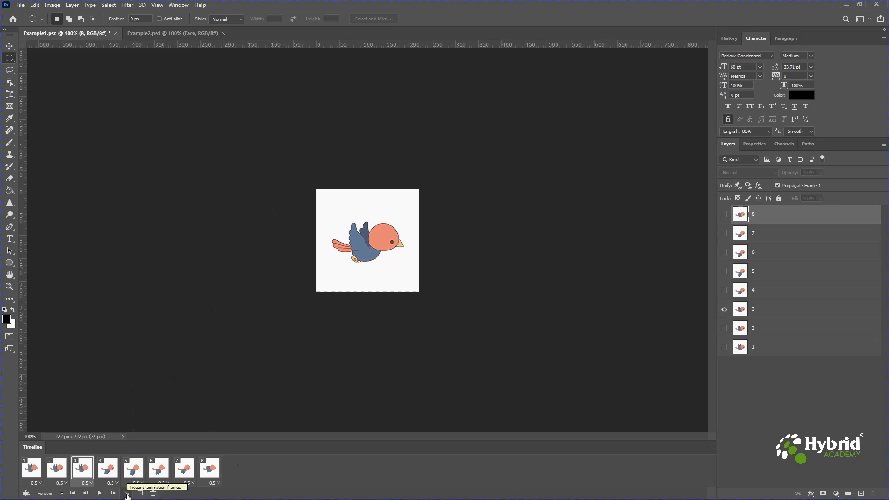
# Switch to Example2.psd, fit the image on screen and hide every layer except Background.
pyautogui.click(155, 33)
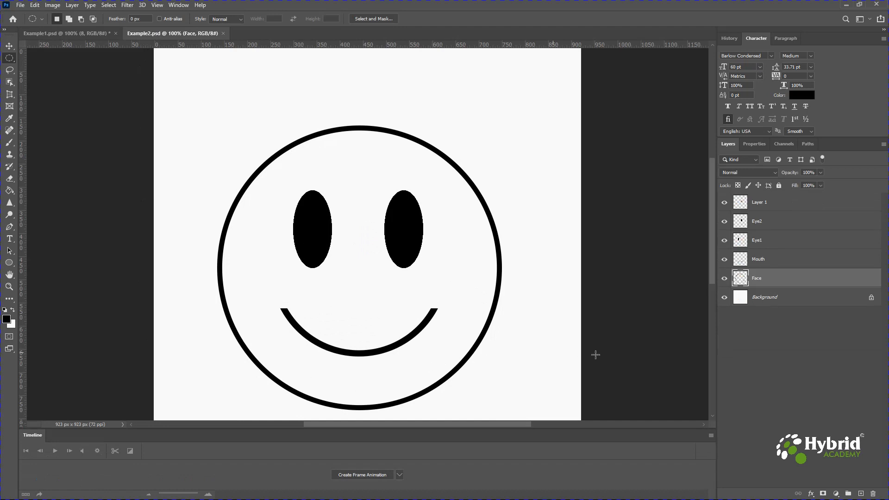
pyautogui.hotkey('ctrl', '0')
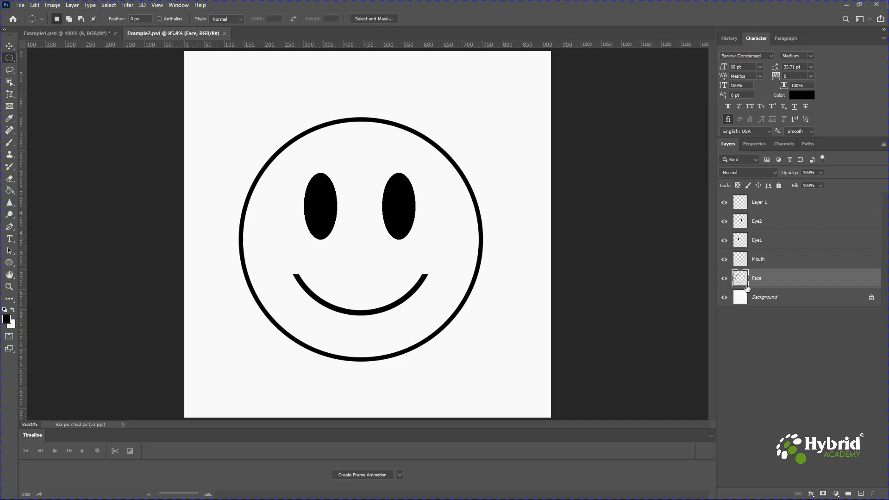
pyautogui.moveTo(725, 203); pyautogui.dragTo(728, 264)
pyautogui.click(725, 277)
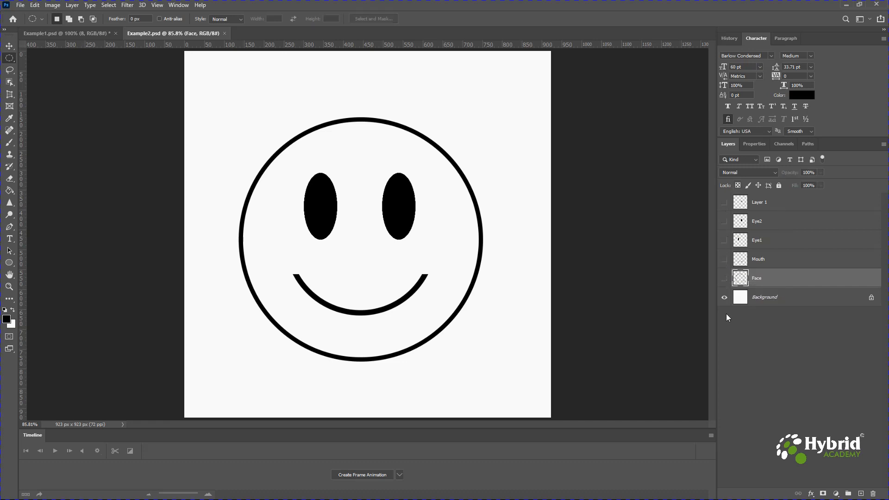
pyautogui.click(780, 301)
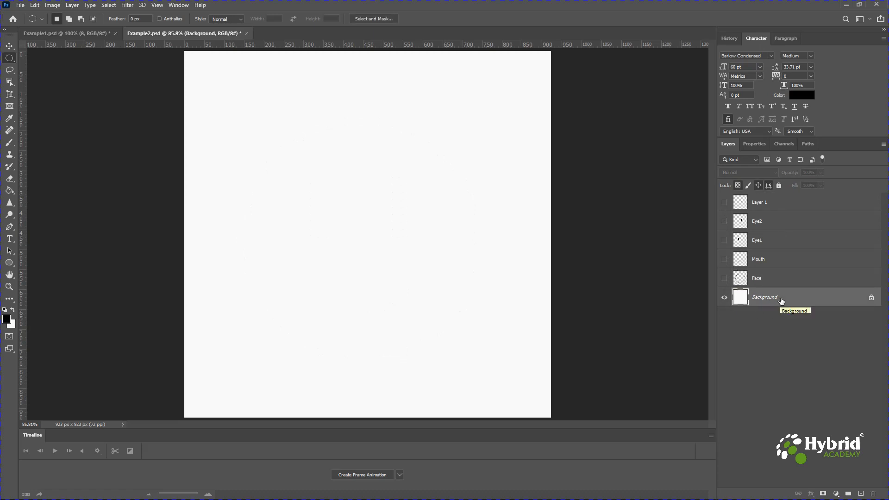
# Show the Face, Mouth, Eye1 and Eye2 layers one by one, then hide Eye2 and show Layer 1.
pyautogui.click(725, 279)
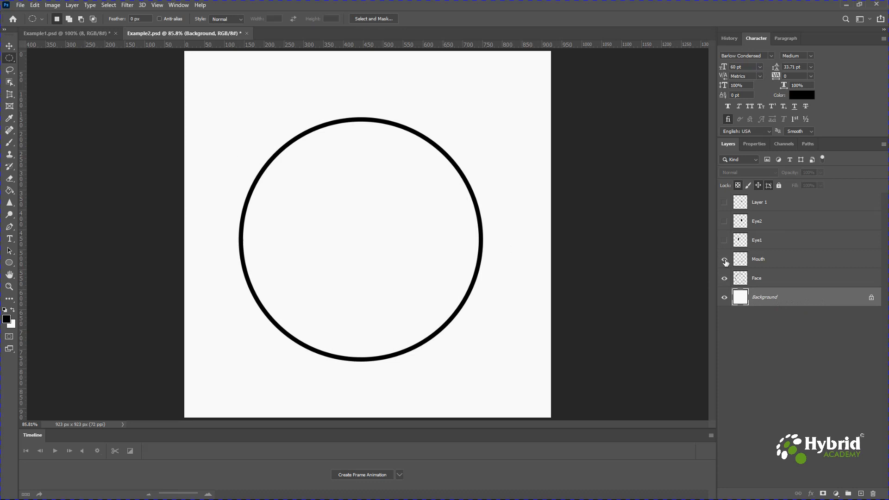
pyautogui.click(725, 259)
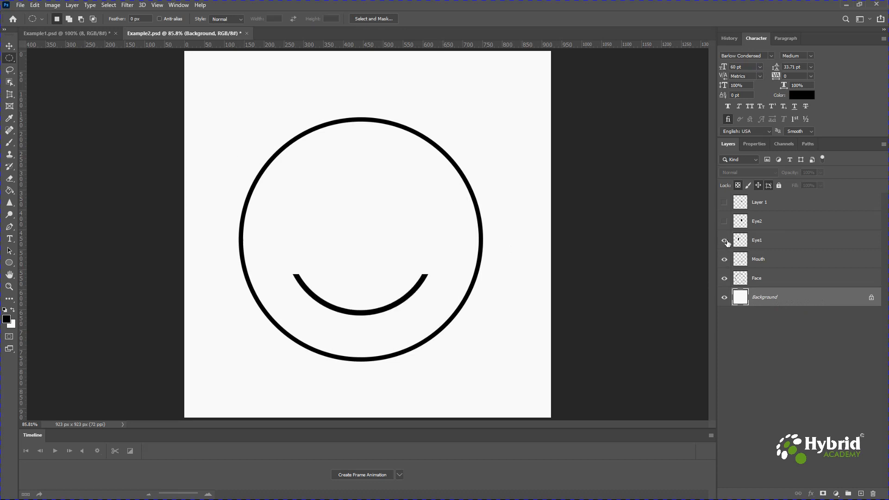
pyautogui.click(725, 241)
pyautogui.click(725, 222)
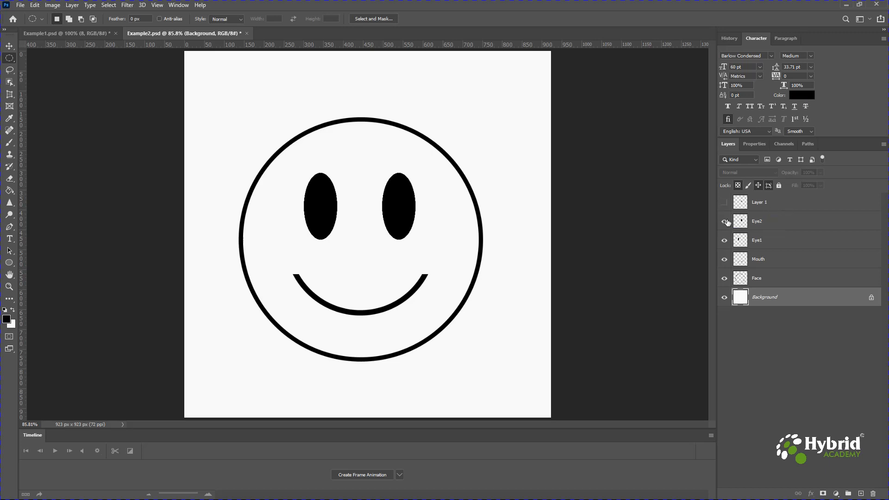
pyautogui.click(725, 222)
pyautogui.click(724, 202)
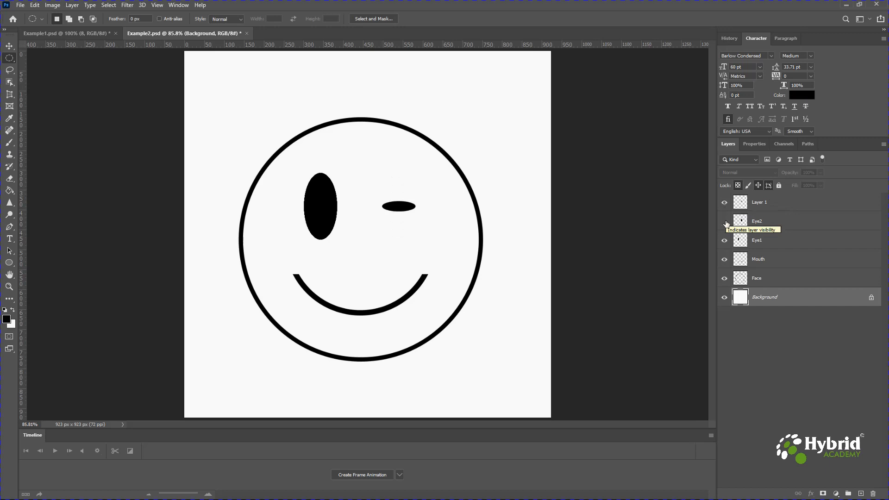
# Toggle the Eye2 layer repeatedly to compare the open and winking eye, leaving all layers visible and none selected.
pyautogui.click(725, 216)
pyautogui.click(725, 221)
pyautogui.click(725, 221)
pyautogui.click(725, 202)
pyautogui.click(725, 222)
pyautogui.click(725, 222)
pyautogui.click(725, 223)
pyautogui.click(725, 222)
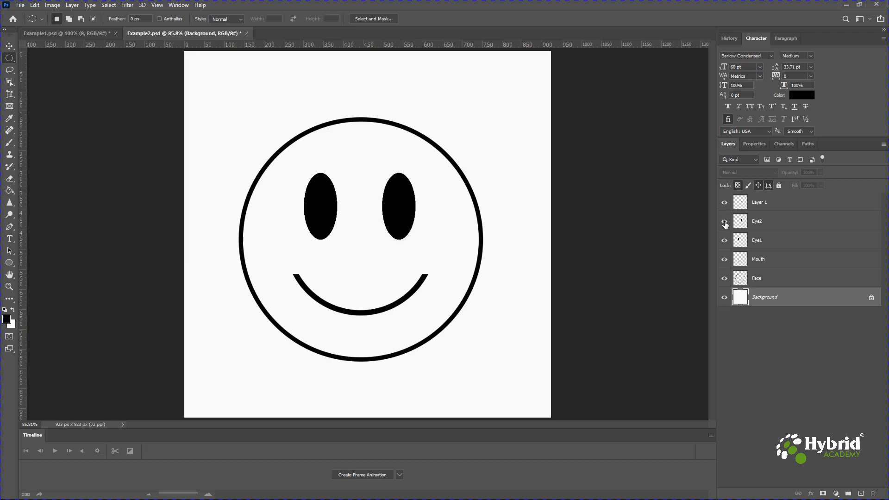
pyautogui.click(725, 222)
pyautogui.click(725, 222)
pyautogui.click(725, 222)
pyautogui.click(725, 222)
pyautogui.click(732, 333)
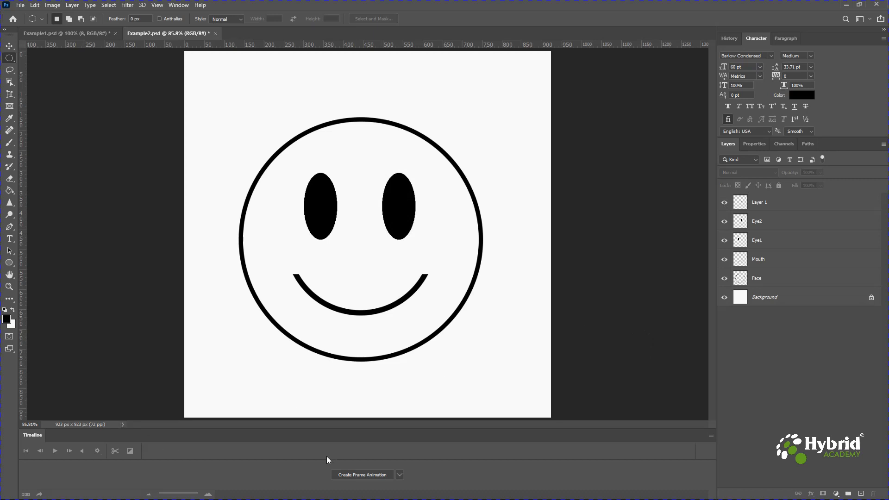
# Create a frame animation, duplicate its first frame and hide the Eye2 layer in frame 2.
pyautogui.click(359, 475)
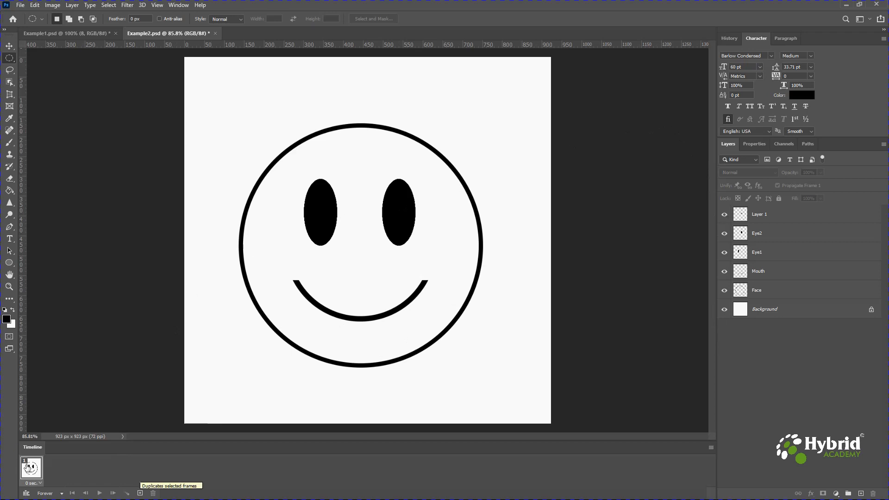
pyautogui.click(140, 493)
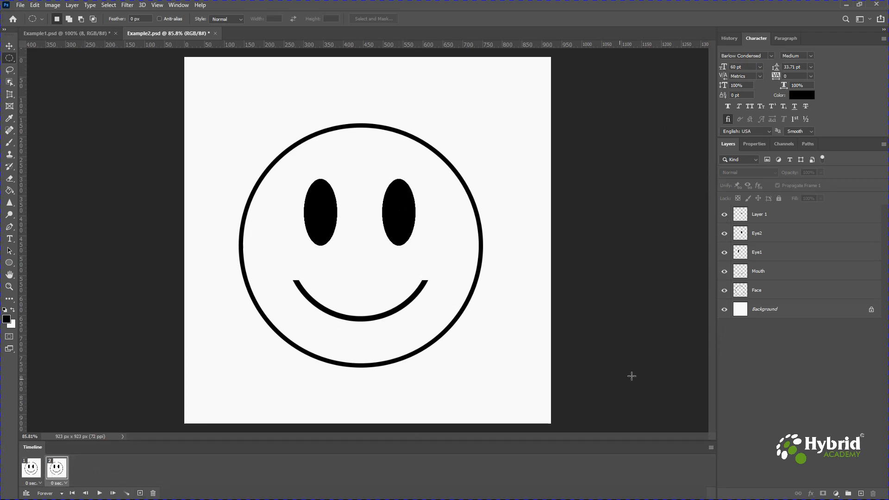
pyautogui.click(725, 235)
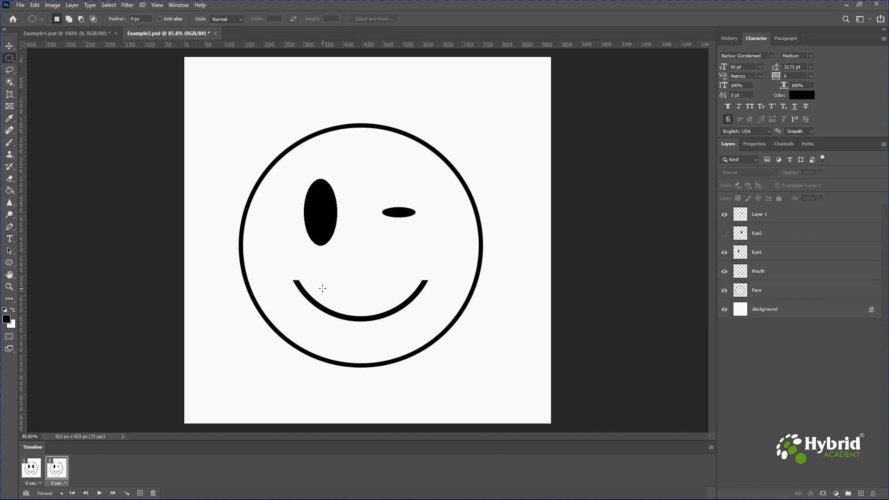
# Compare frames 1 and 2, then play the smiley animation and stop it.
pyautogui.click(30, 469)
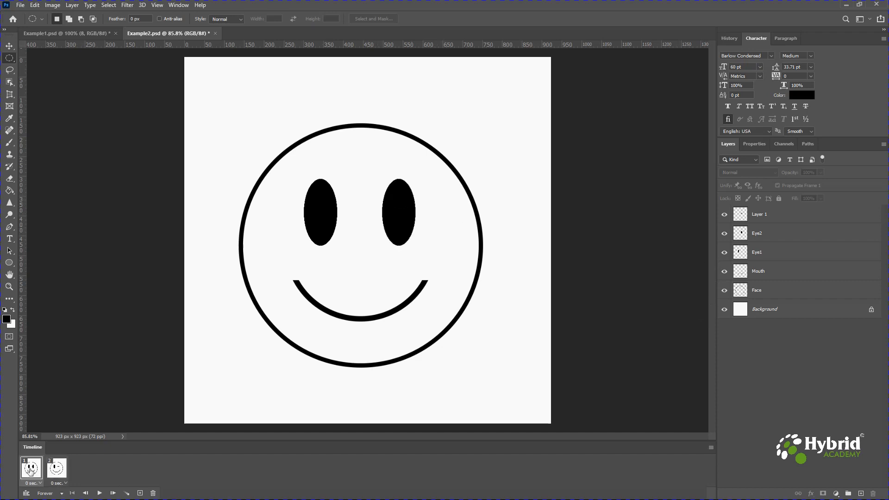
pyautogui.click(59, 472)
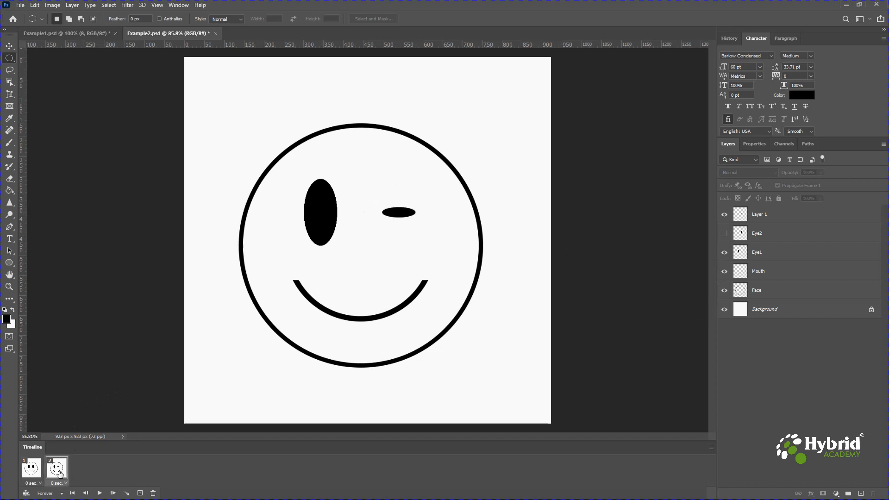
pyautogui.click(100, 493)
pyautogui.click(99, 493)
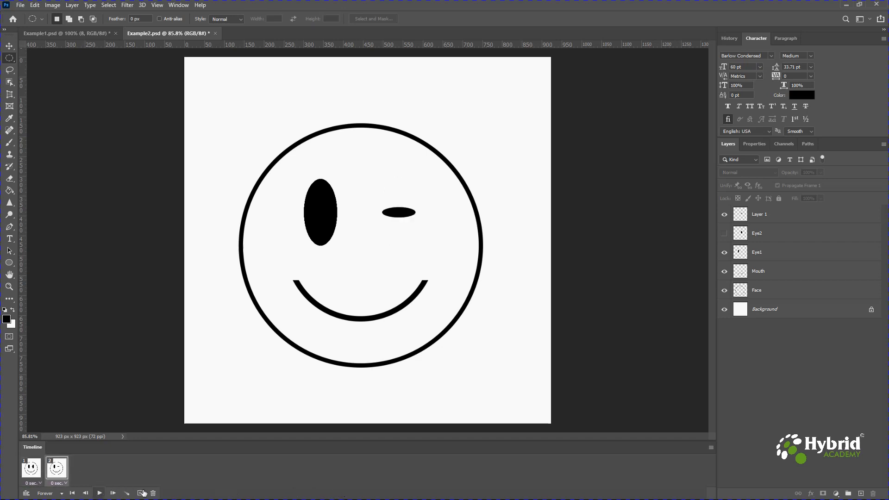
# Set the delay of frame 1 to 1 second, then play the smiley animation and stop it.
pyautogui.click(32, 483)
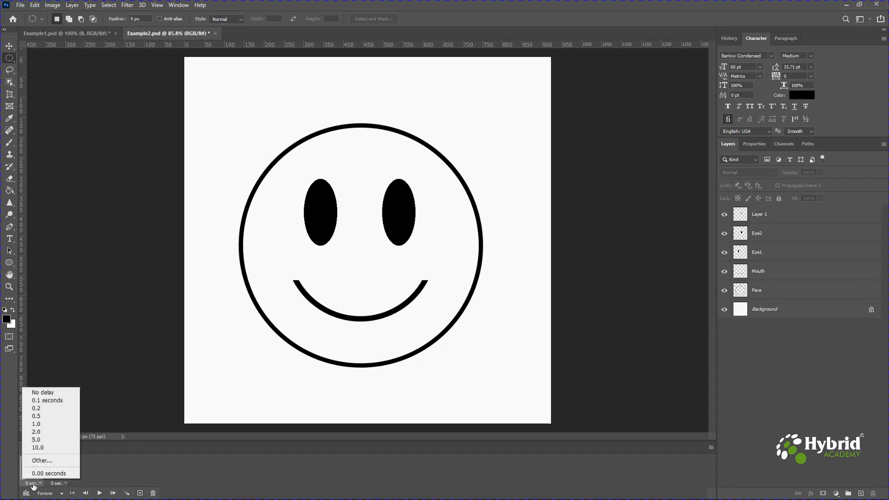
pyautogui.click(46, 423)
pyautogui.click(100, 493)
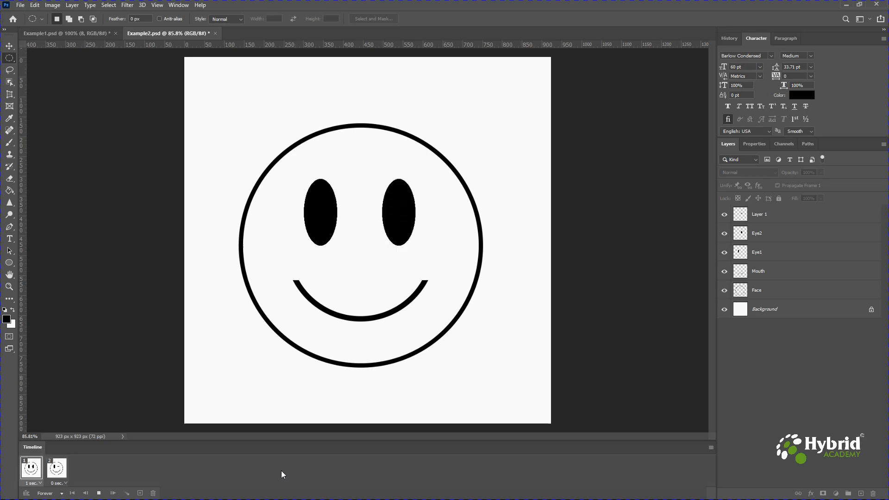
pyautogui.click(99, 494)
pyautogui.click(126, 494)
pyautogui.keyDown('shift'); pyautogui.click(58, 469); pyautogui.keyUp('shift')
pyautogui.click(127, 493)
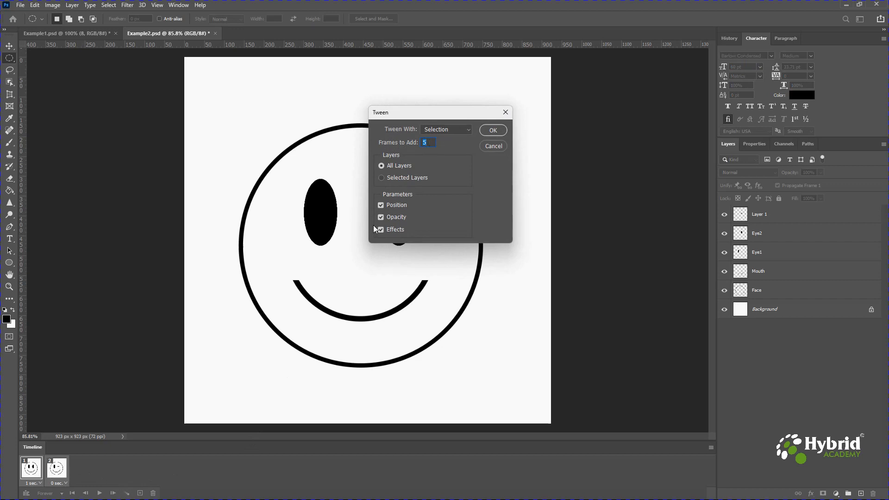
pyautogui.click(486, 150)
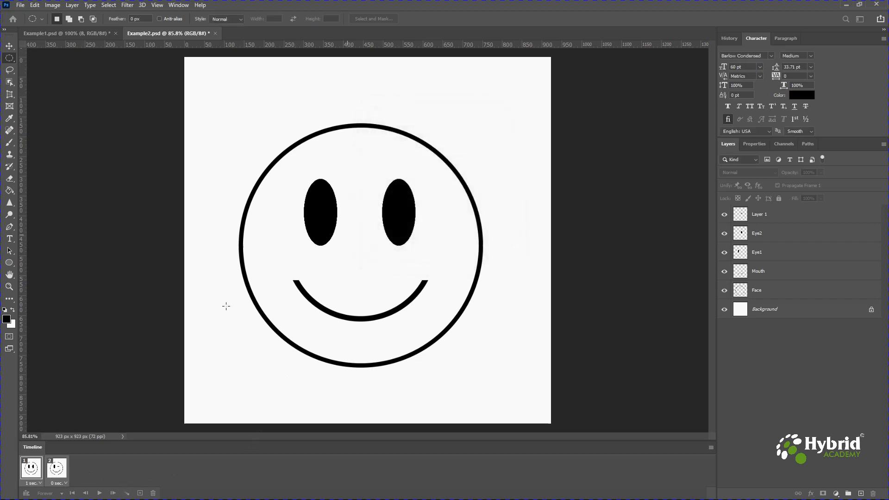
# Preview the animation, then tween frame 1 with the next frame, adding 5 frames for all layers with position, opacity and effects.
pyautogui.click(99, 494)
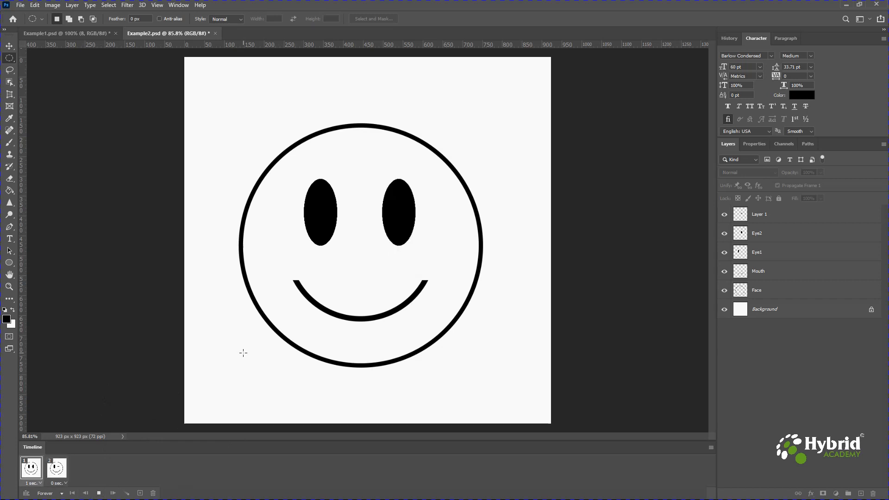
pyautogui.click(99, 493)
pyautogui.click(127, 494)
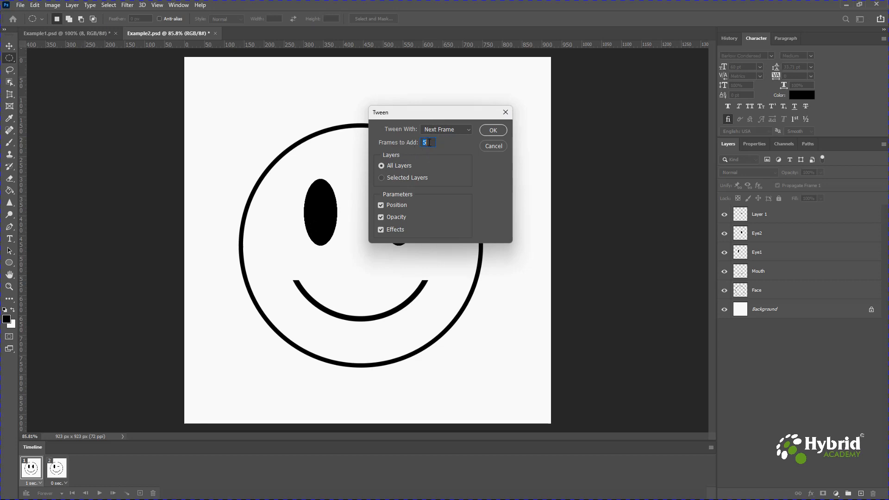
pyautogui.click(488, 131)
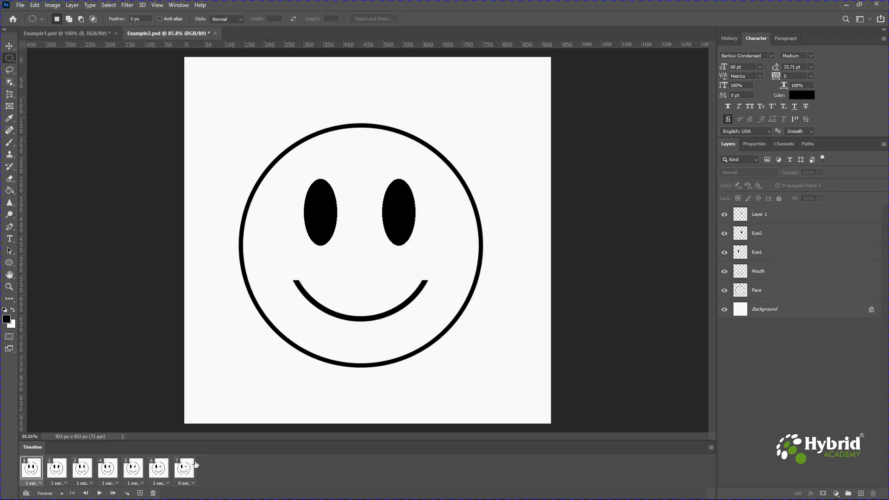
# Examine the eye's transition in frames 2, 3, 5, 6 and 7 of the tweened animation.
pyautogui.click(56, 470)
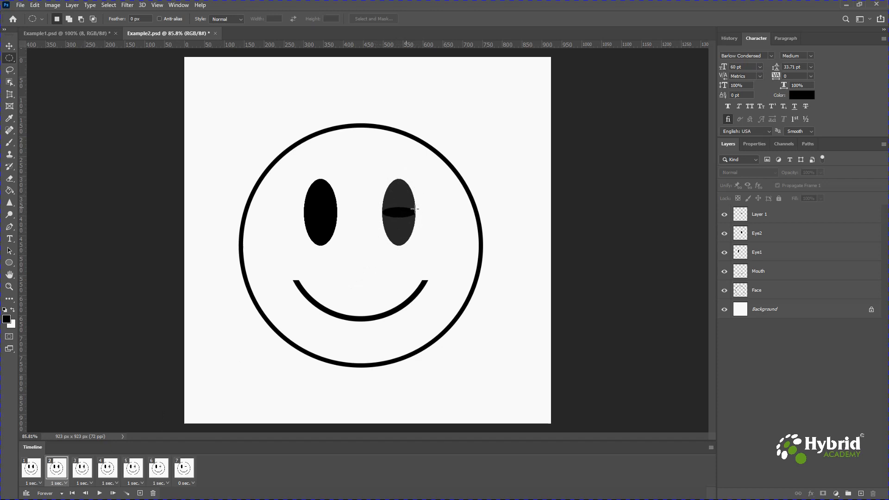
pyautogui.click(80, 469)
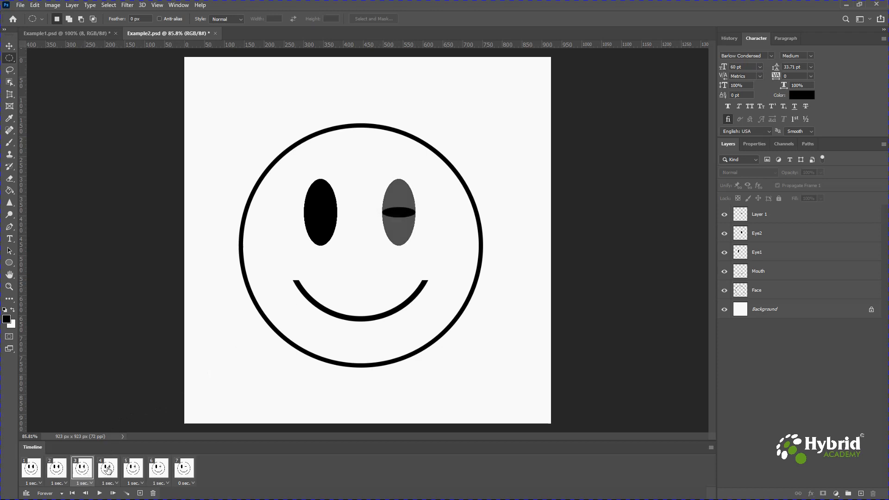
pyautogui.click(133, 469)
pyautogui.click(157, 469)
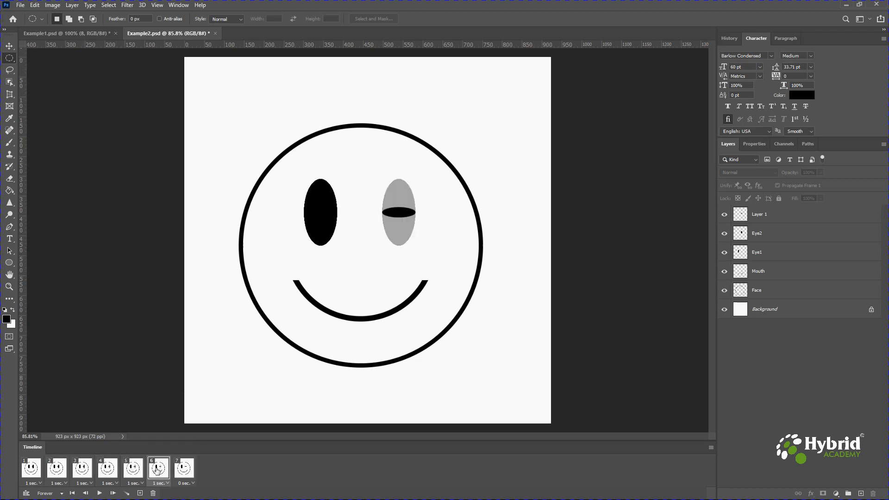
pyautogui.click(185, 470)
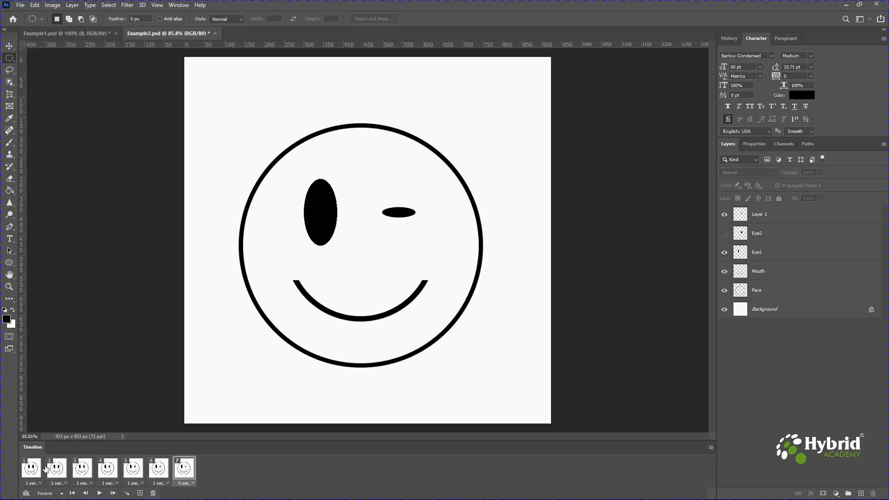
# Set frames 2 through 6 of the smiley animation to no delay.
pyautogui.click(30, 470)
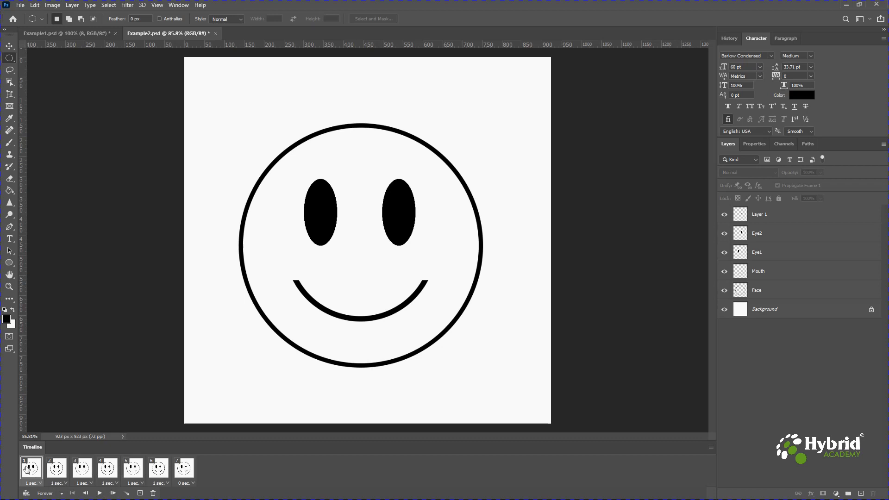
pyautogui.click(65, 468)
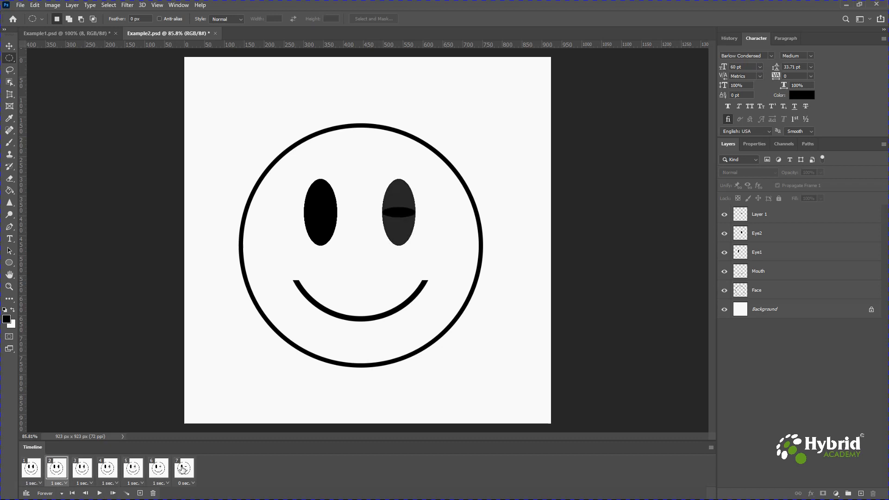
pyautogui.keyDown('shift'); pyautogui.click(162, 470); pyautogui.keyUp('shift')
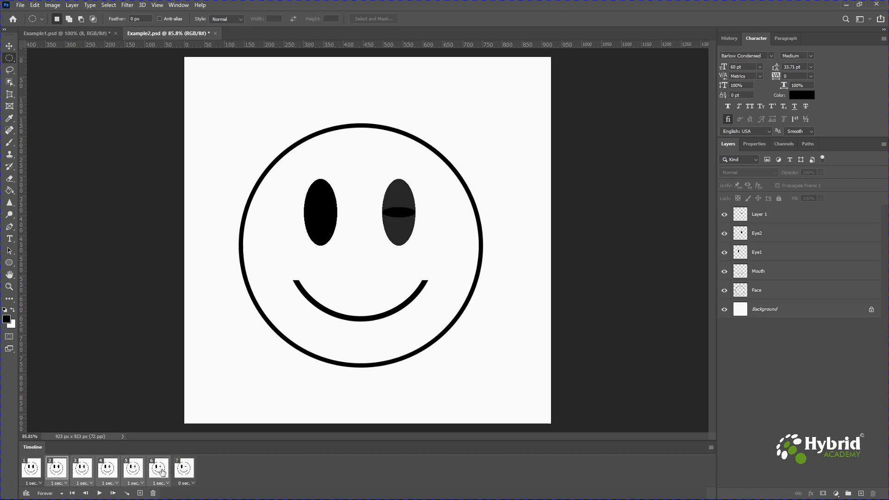
pyautogui.click(62, 483)
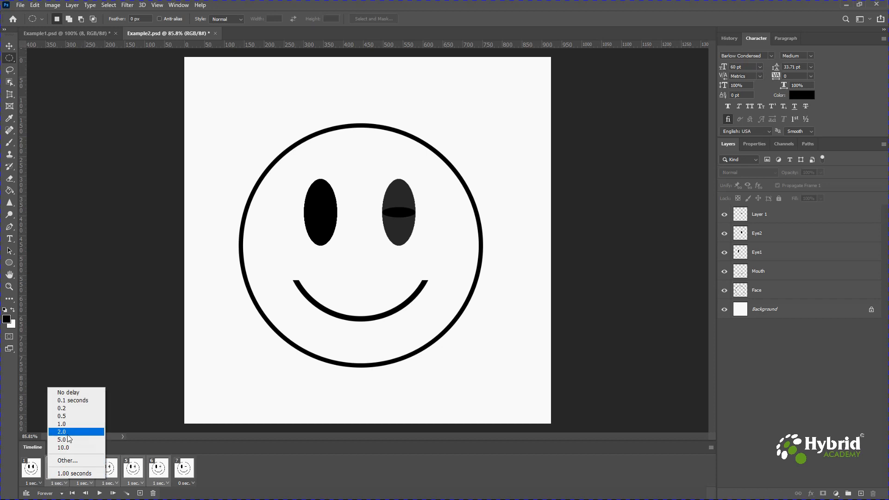
pyautogui.click(67, 392)
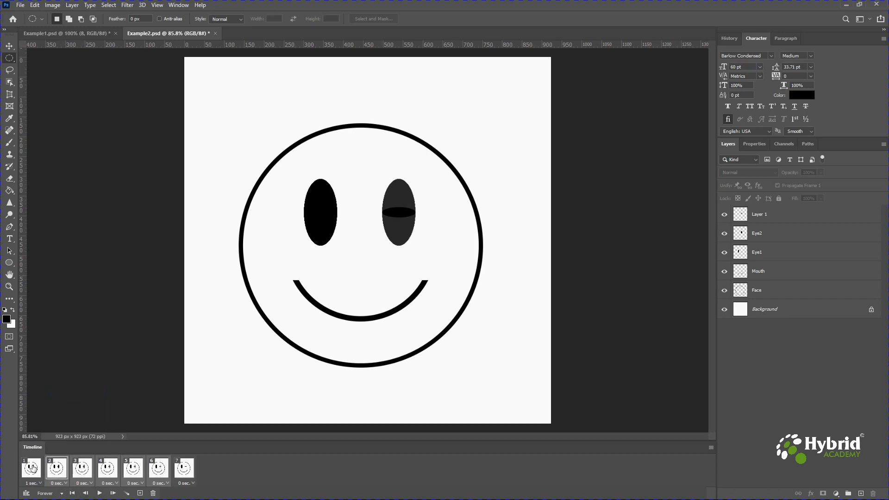
# Play the smiley animation to check the wink's timing, then stop it.
pyautogui.click(99, 493)
pyautogui.click(98, 494)
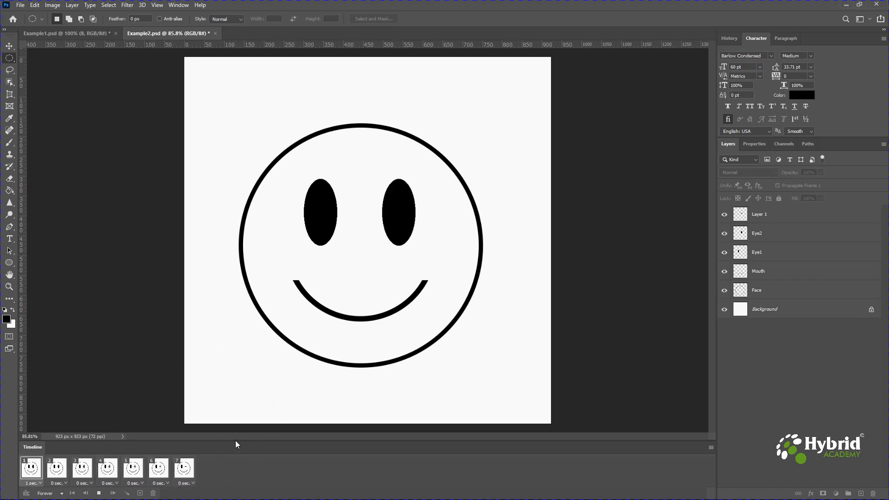
pyautogui.click(98, 493)
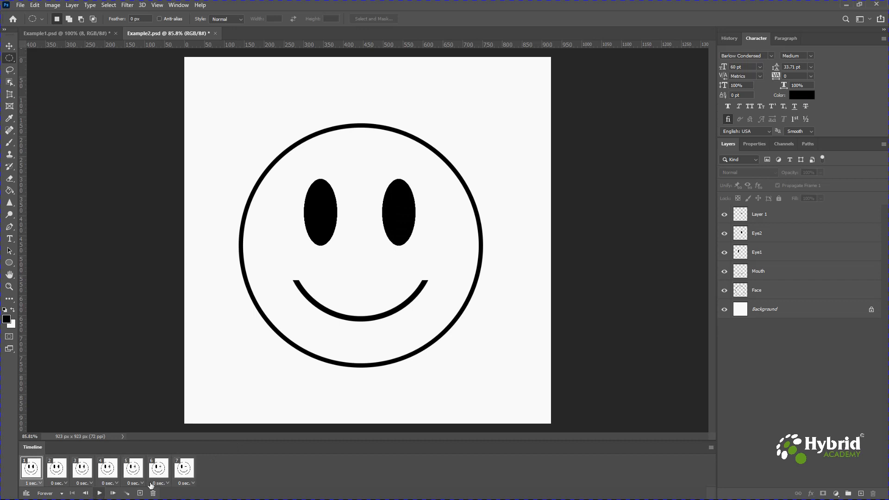
# Duplicate frame 7 as a new last frame, showing the Eye2 layer and hiding Layer 1 in it.
pyautogui.click(186, 470)
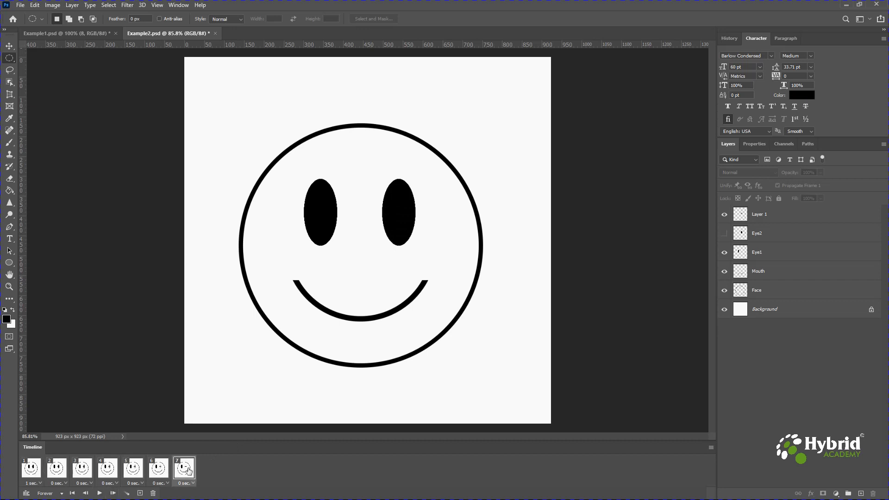
pyautogui.click(140, 493)
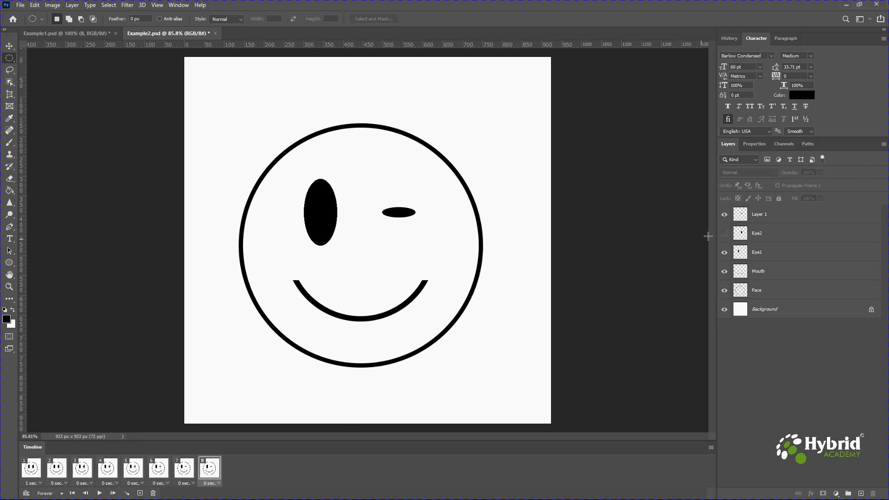
pyautogui.click(724, 234)
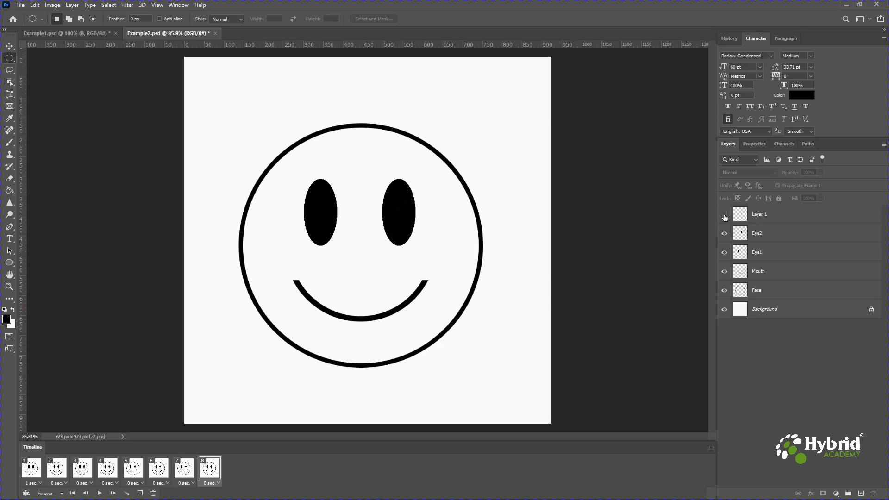
# Tween the selected frames 7 and 8, adding 6 frames for all layers with position, opacity and effects.
pyautogui.click(188, 472)
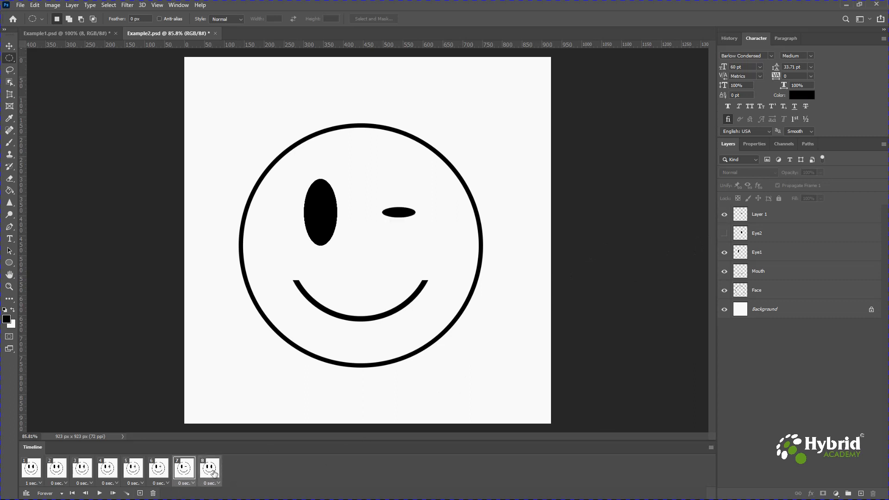
pyautogui.click(128, 493)
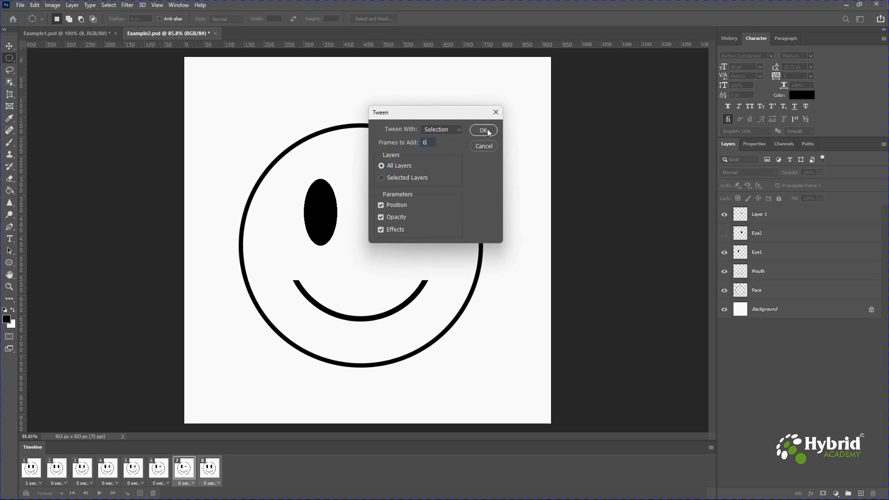
pyautogui.click(483, 130)
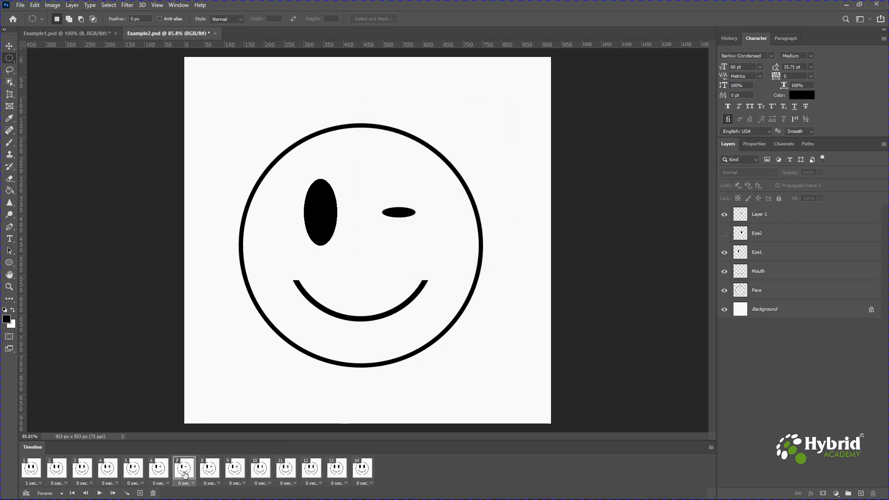
# Examine the eye's reopening in frames 8 through 14, then play the whole smiley animation.
pyautogui.click(206, 473)
pyautogui.click(236, 469)
pyautogui.click(258, 472)
pyautogui.click(283, 472)
pyautogui.click(311, 470)
pyautogui.click(337, 469)
pyautogui.click(357, 469)
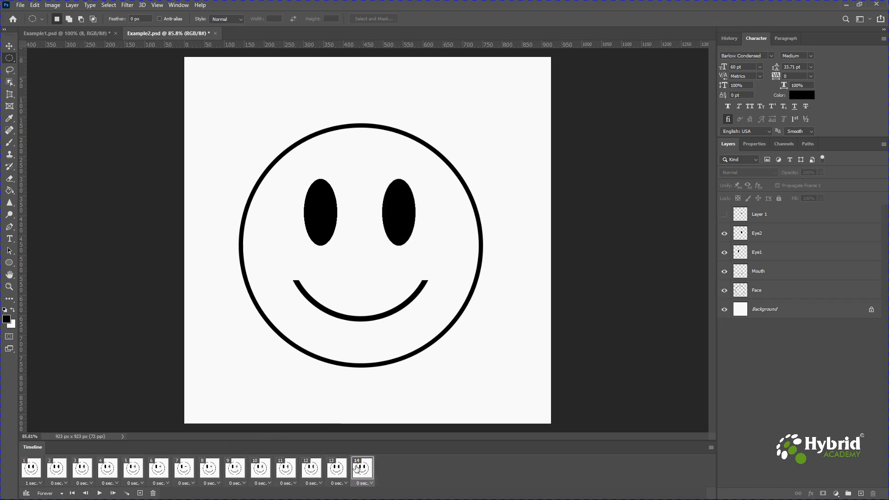
pyautogui.click(100, 494)
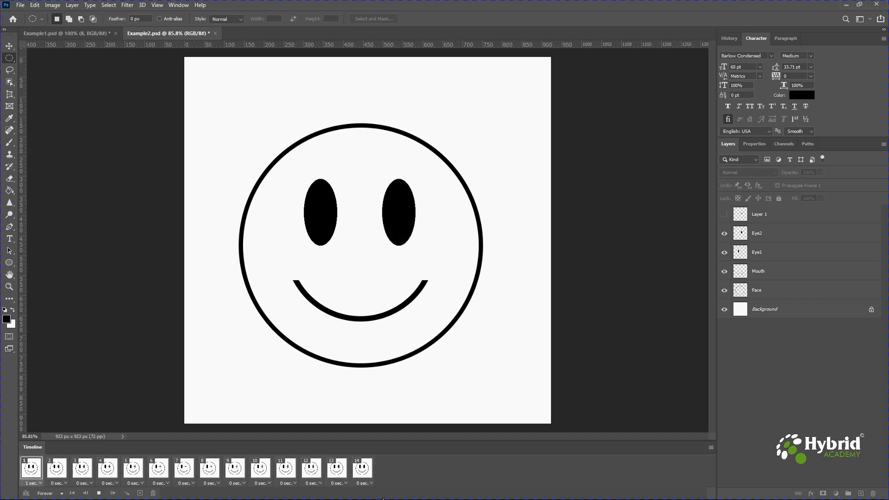
# Set the delay of frame 7 to 0.5 seconds, then play the smiley animation and stop it.
pyautogui.click(206, 476)
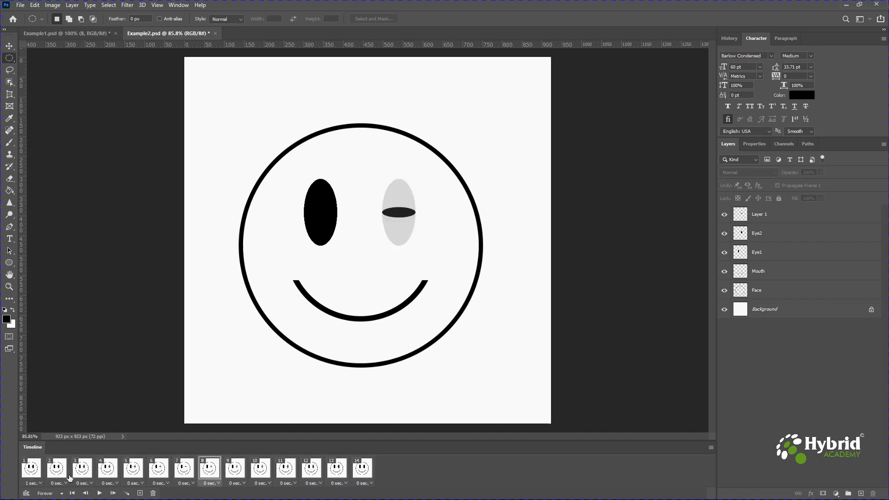
pyautogui.click(184, 472)
pyautogui.click(185, 483)
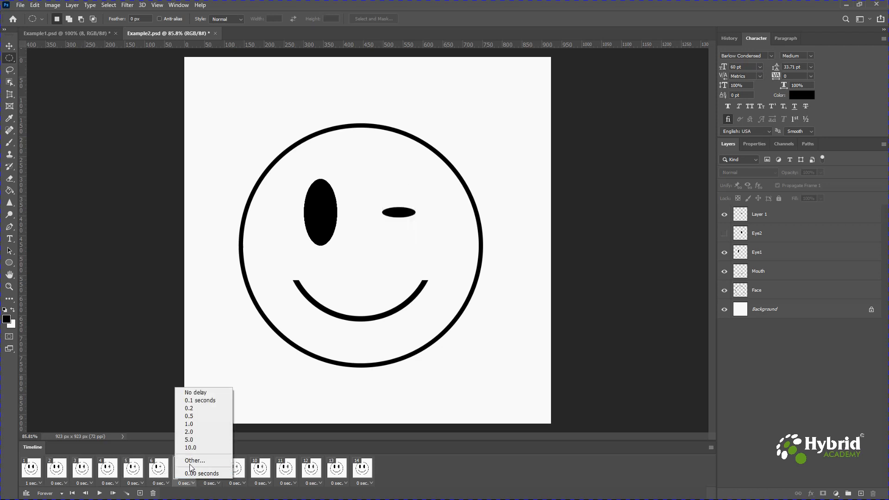
pyautogui.click(196, 416)
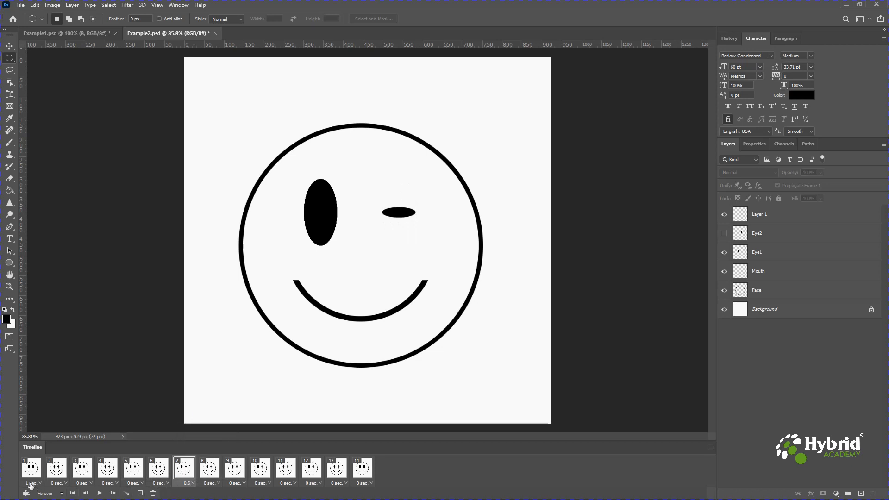
pyautogui.click(99, 493)
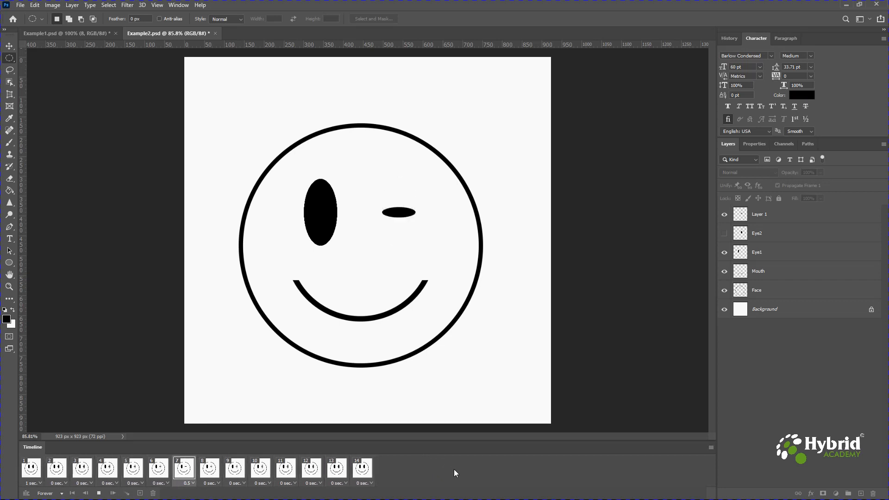
pyautogui.press('space')
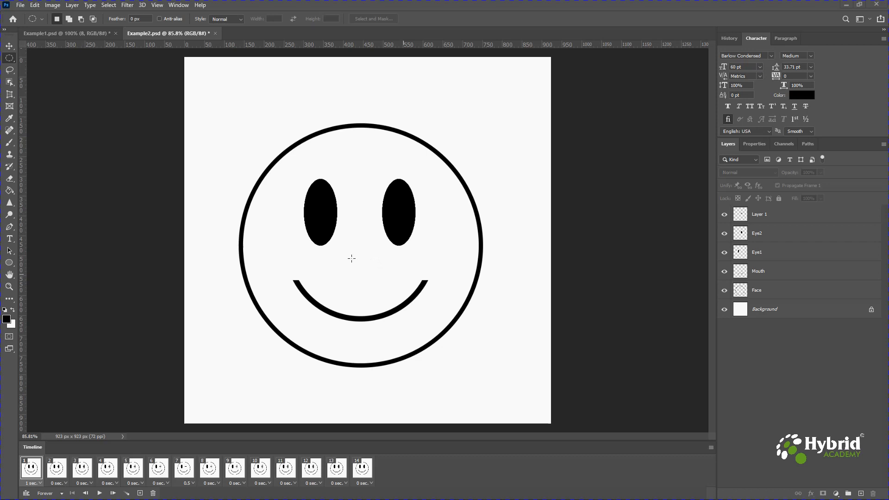
# Start a Save for Web (Legacy) export of the smiley animation with GIF as the file format.
pyautogui.click(21, 6)
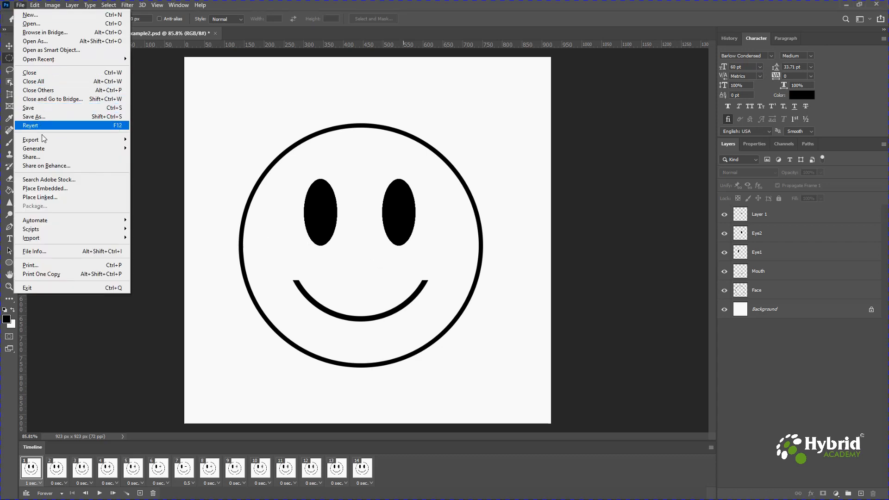
pyautogui.moveTo(44, 142)
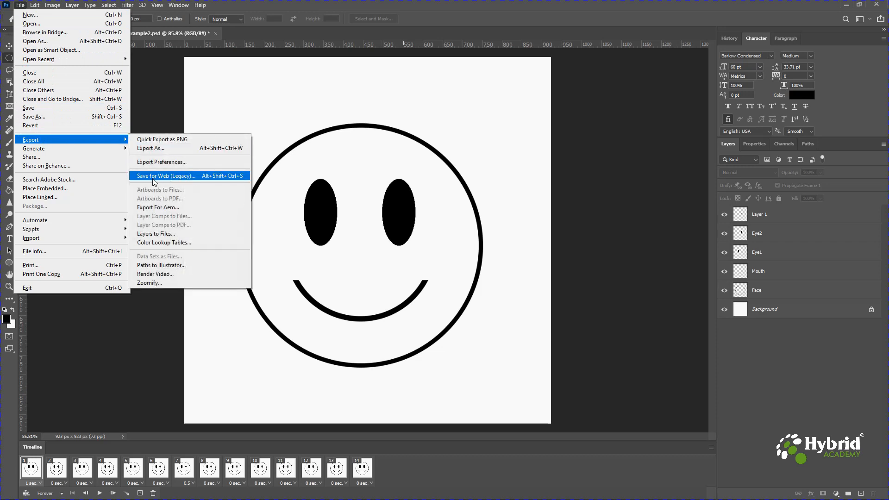
pyautogui.click(201, 179)
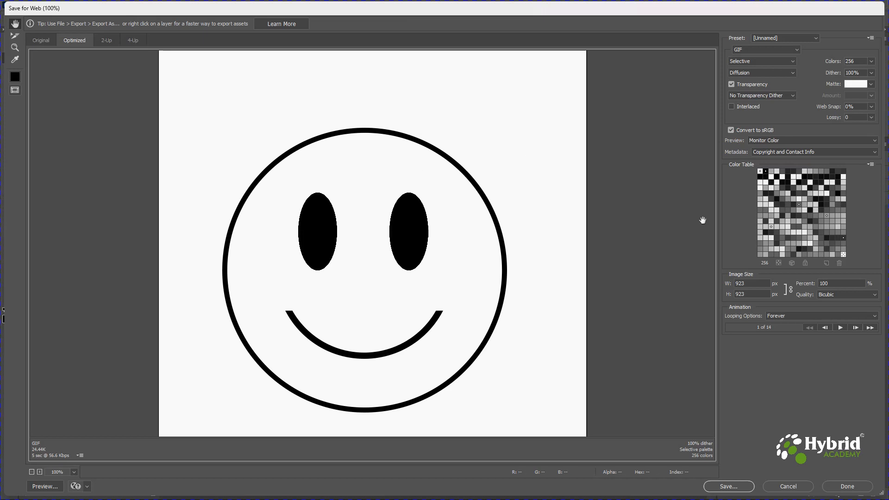
pyautogui.click(741, 50)
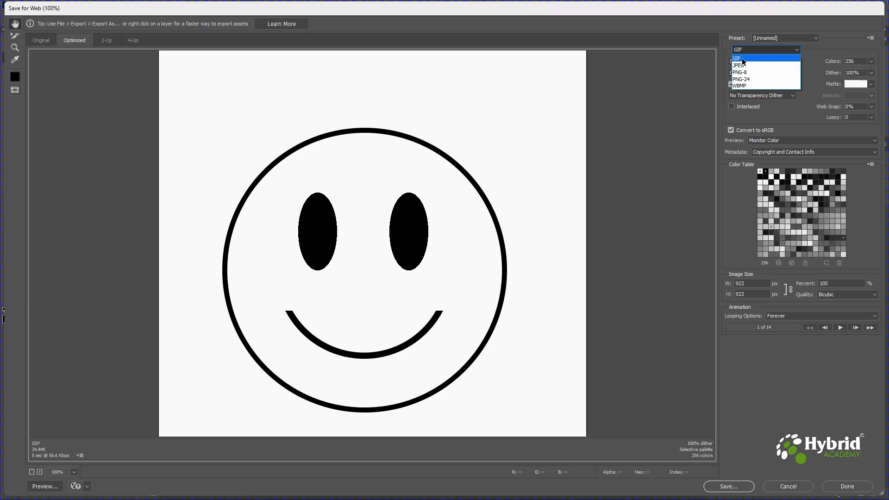
pyautogui.click(742, 58)
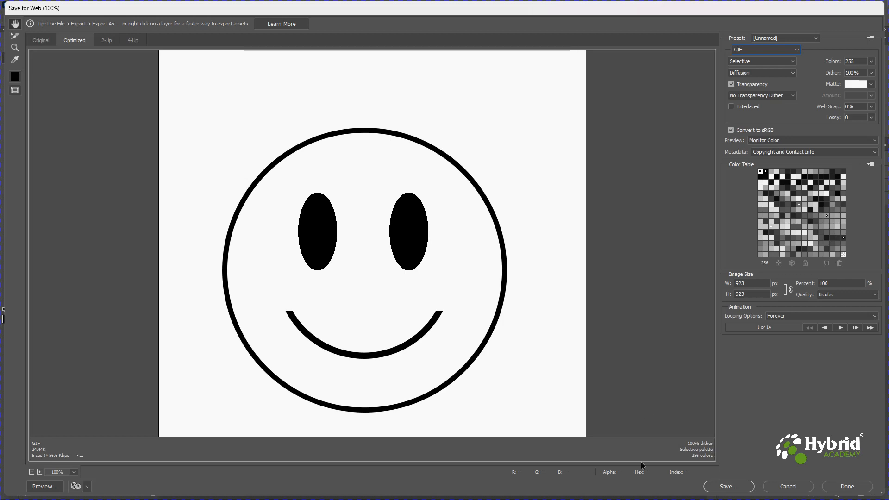
# Save the exported animation as Example2.gif in the Save GIF folder, using the Images Only format.
pyautogui.click(728, 487)
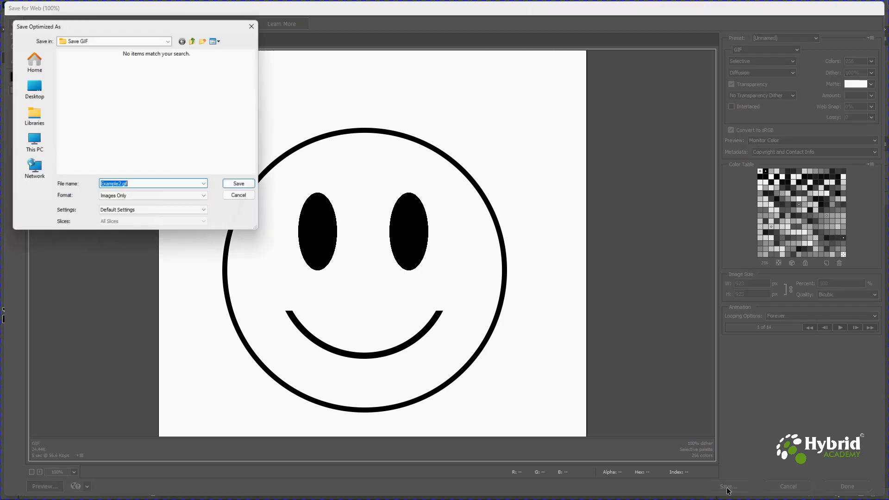
pyautogui.moveTo(131, 26); pyautogui.dragTo(329, 97)
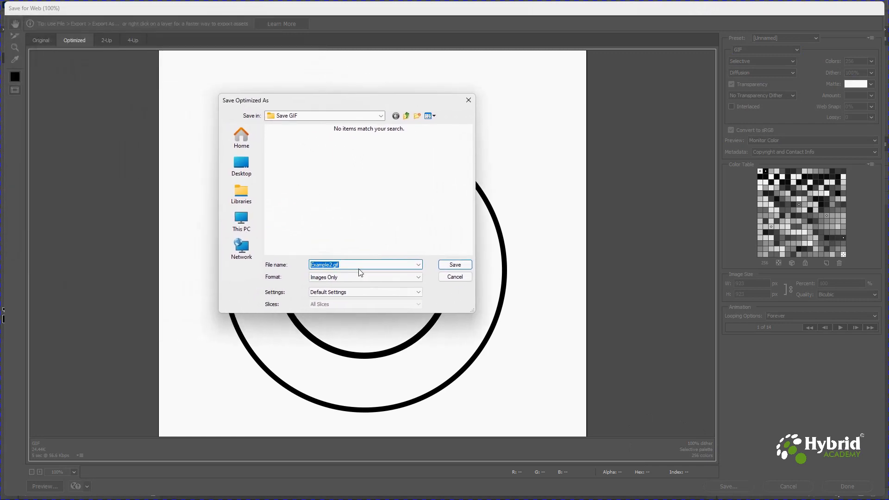
pyautogui.click(455, 265)
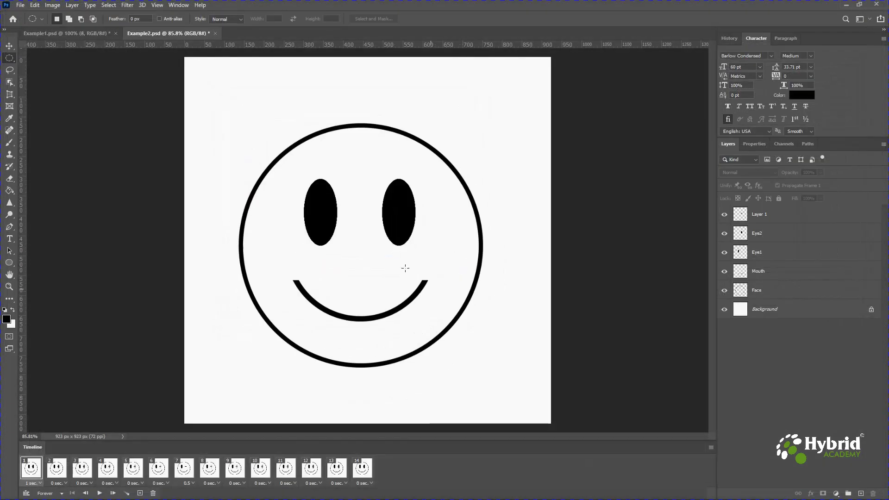
# Switch to Example1.psd, set all eight bird frames to no delay, and play the animation.
pyautogui.click(51, 35)
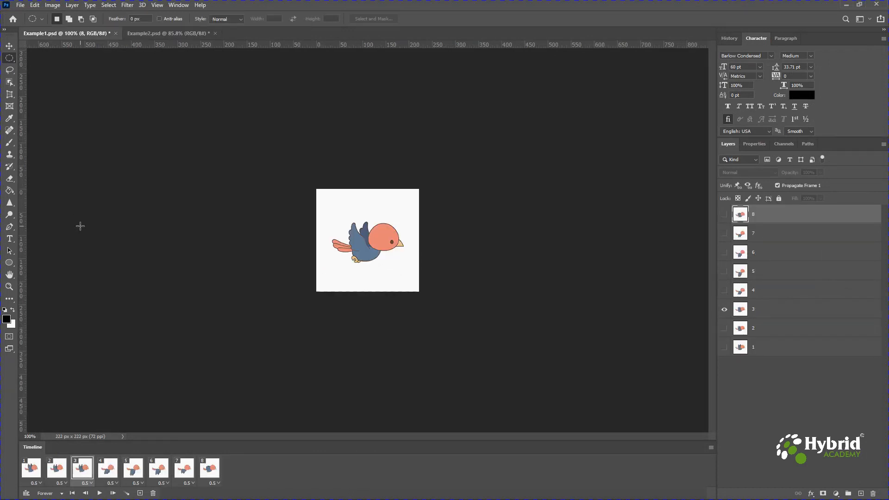
pyautogui.click(30, 462)
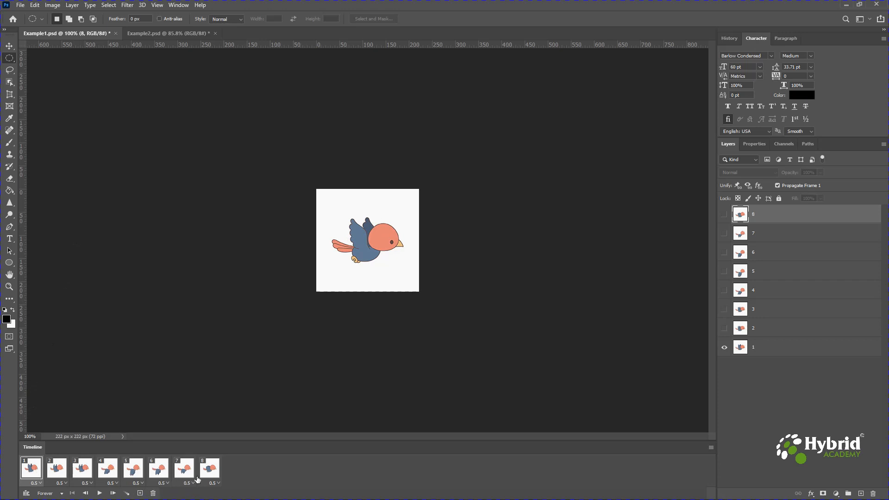
pyautogui.keyDown('shift'); pyautogui.click(211, 471); pyautogui.keyUp('shift')
pyautogui.click(214, 483)
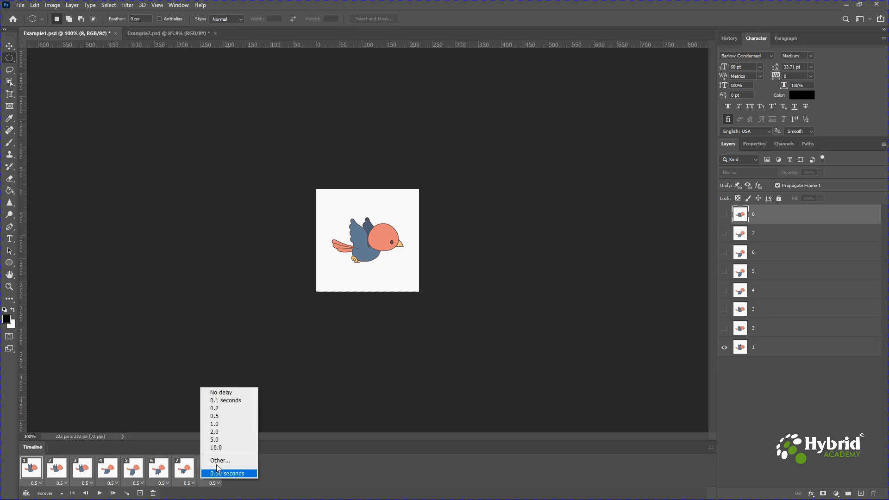
pyautogui.click(216, 392)
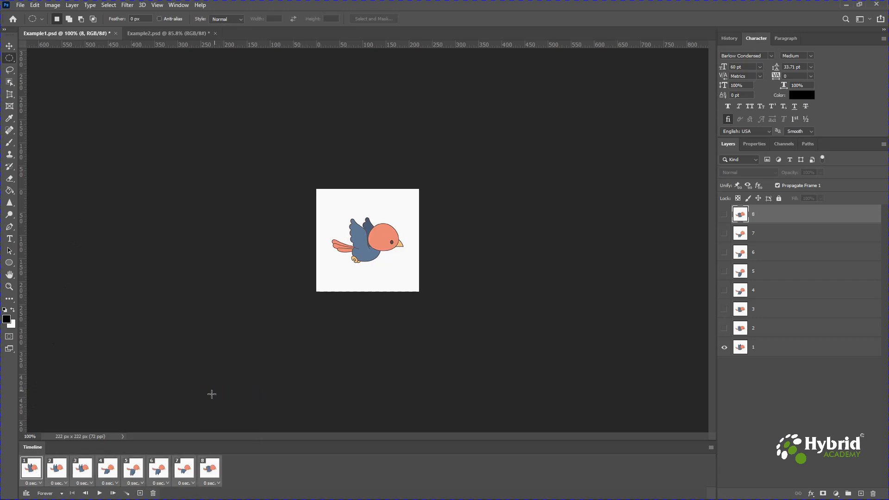
pyautogui.click(100, 493)
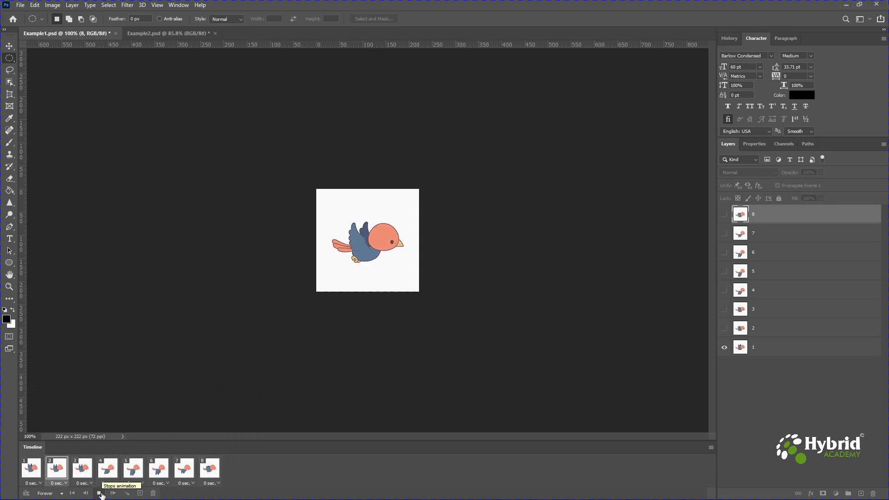
# Export the bird animation with Save for Web (Legacy) as a GIF and save it as Example1.gif in the Save GIF folder.
pyautogui.click(20, 5)
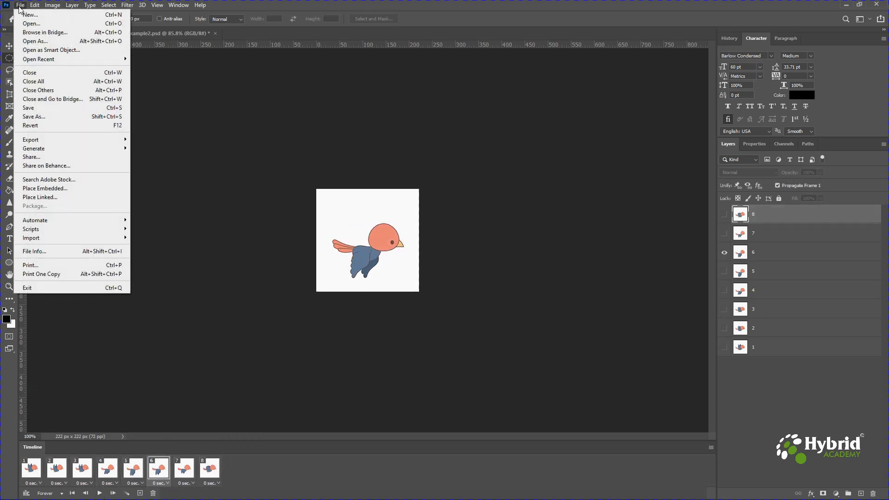
pyautogui.moveTo(46, 141)
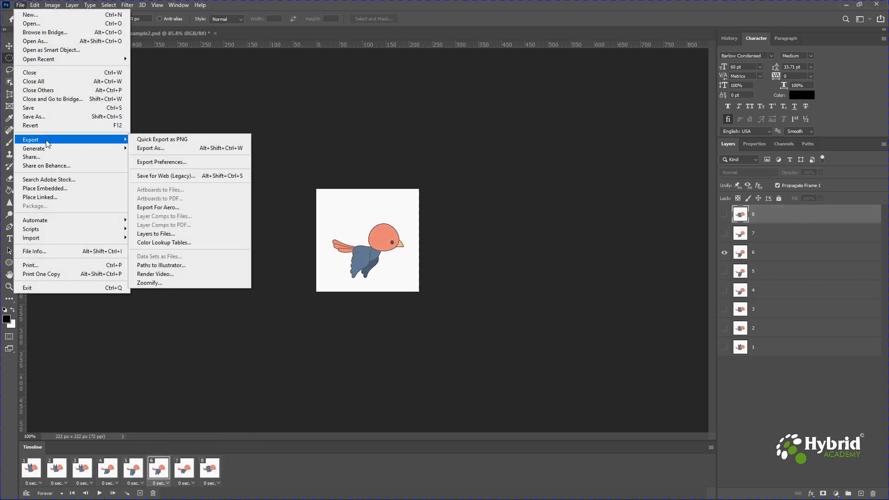
pyautogui.click(171, 176)
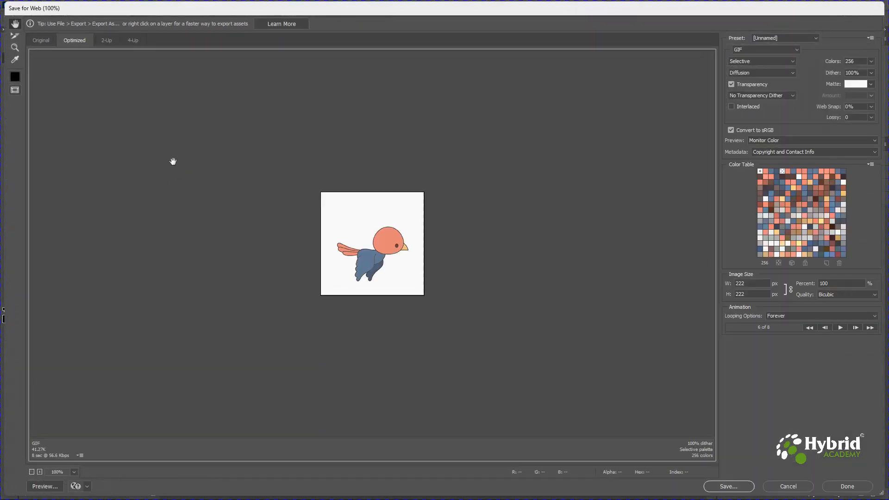
pyautogui.click(744, 49)
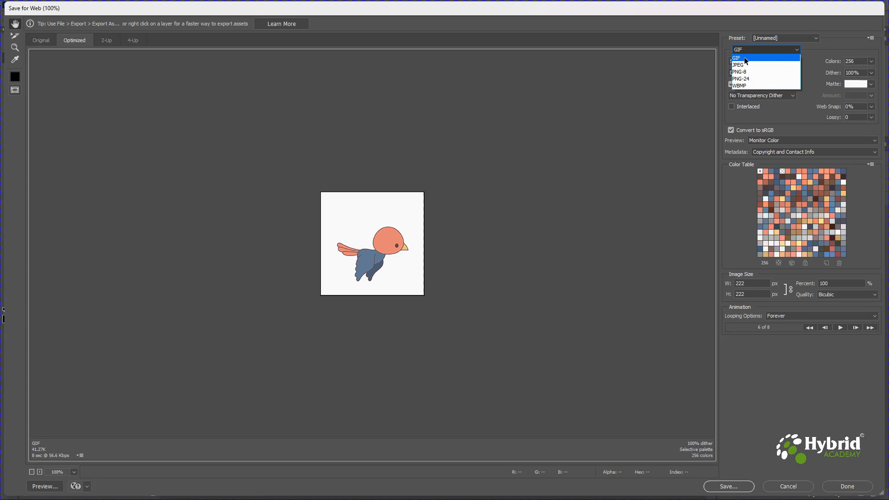
pyautogui.click(747, 52)
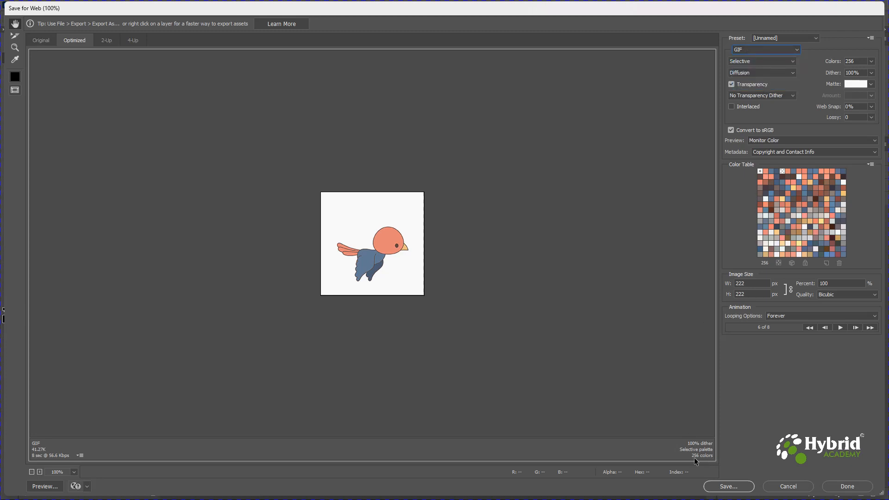
pyautogui.click(729, 486)
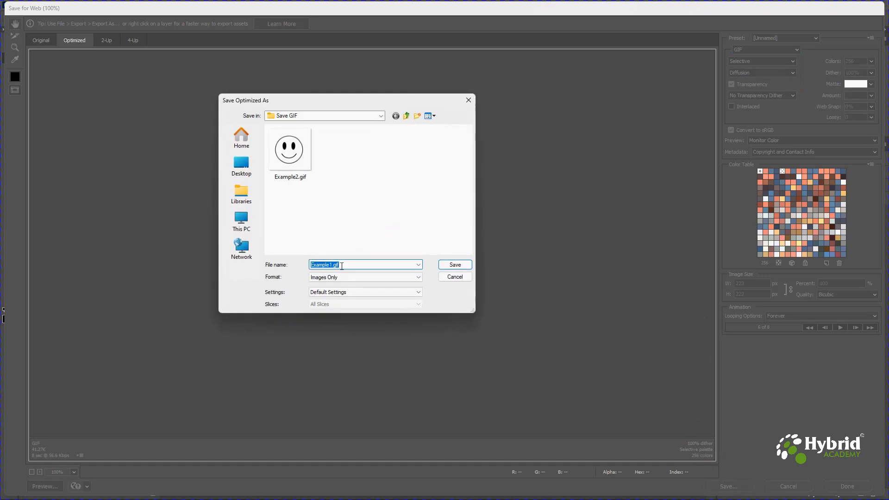
pyautogui.click(466, 265)
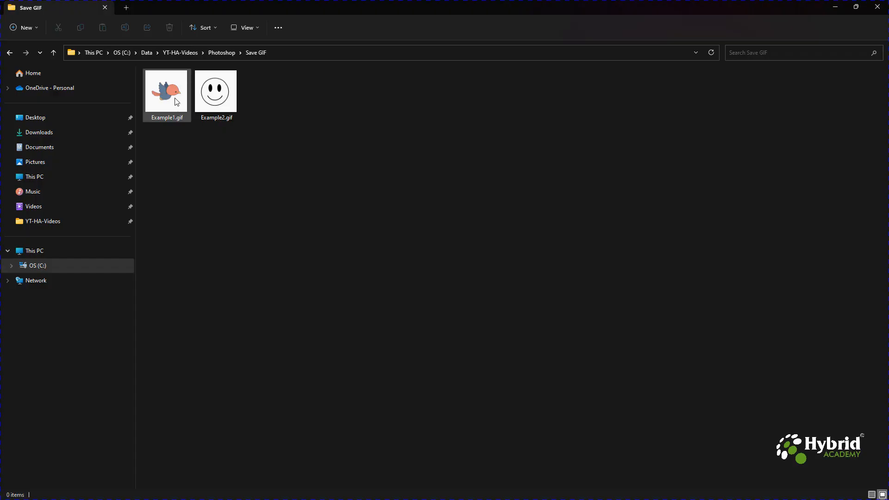
# Open Example1.gif from the Save GIF folder in the image viewer, view Example2.gif as well, and close the viewer.
pyautogui.click(176, 101)
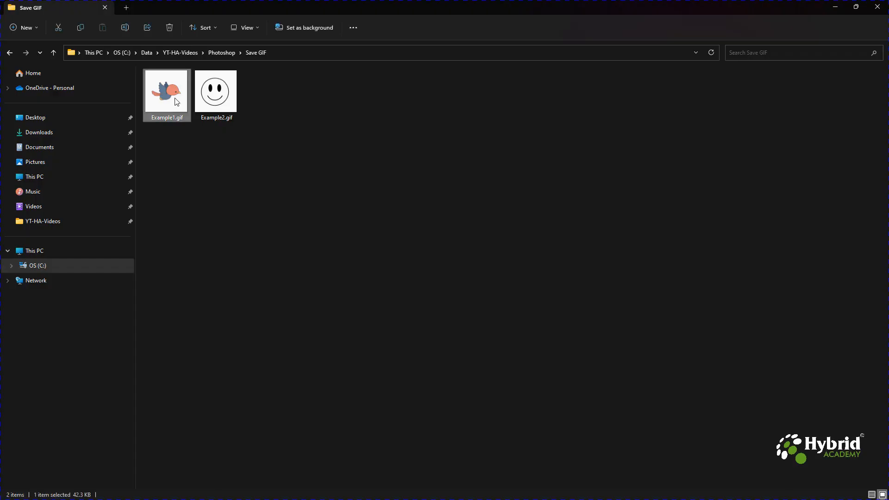
pyautogui.click(213, 100)
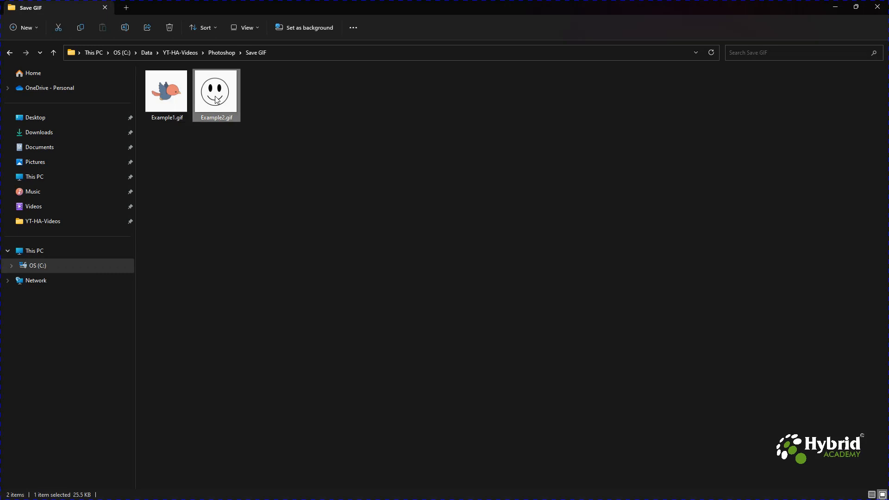
pyautogui.doubleClick(165, 93)
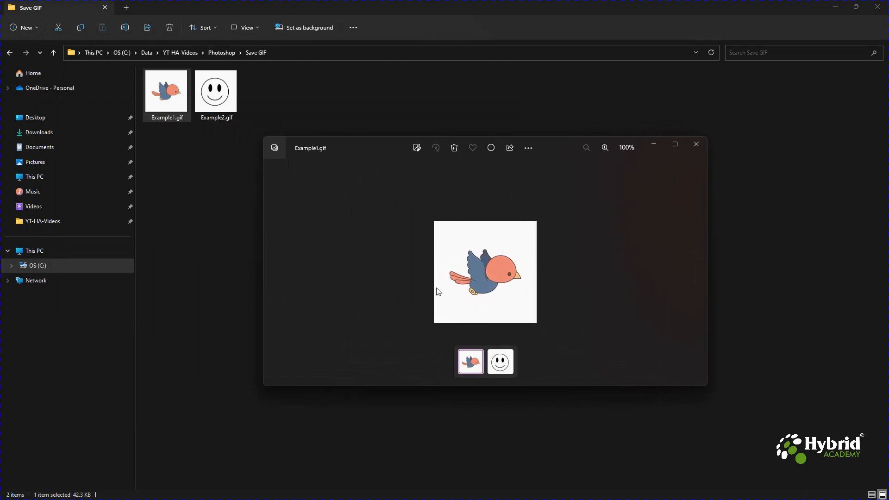
pyautogui.click(505, 370)
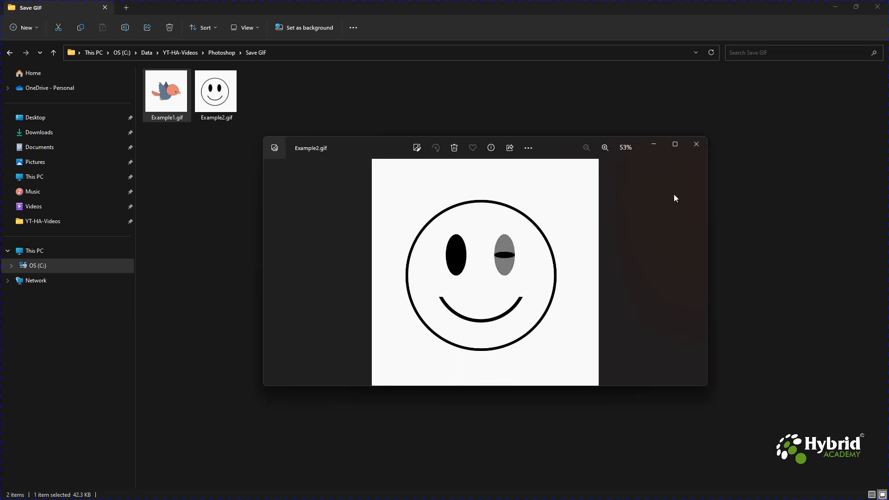
pyautogui.click(696, 146)
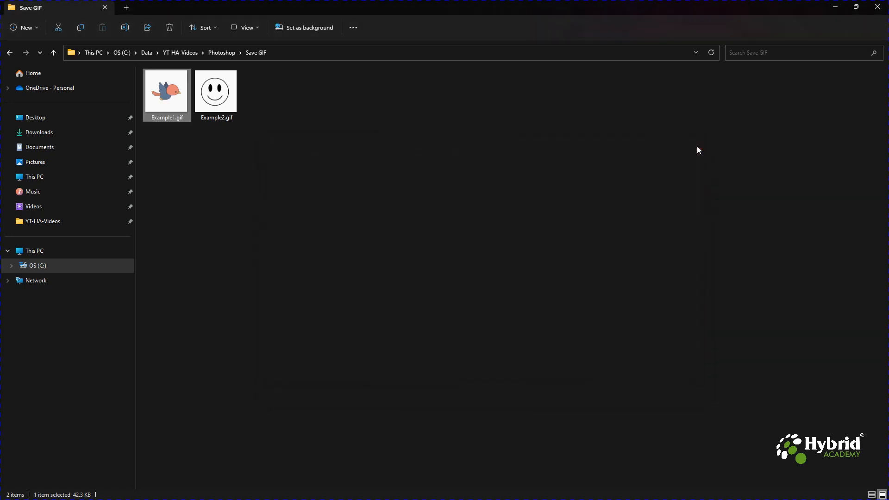